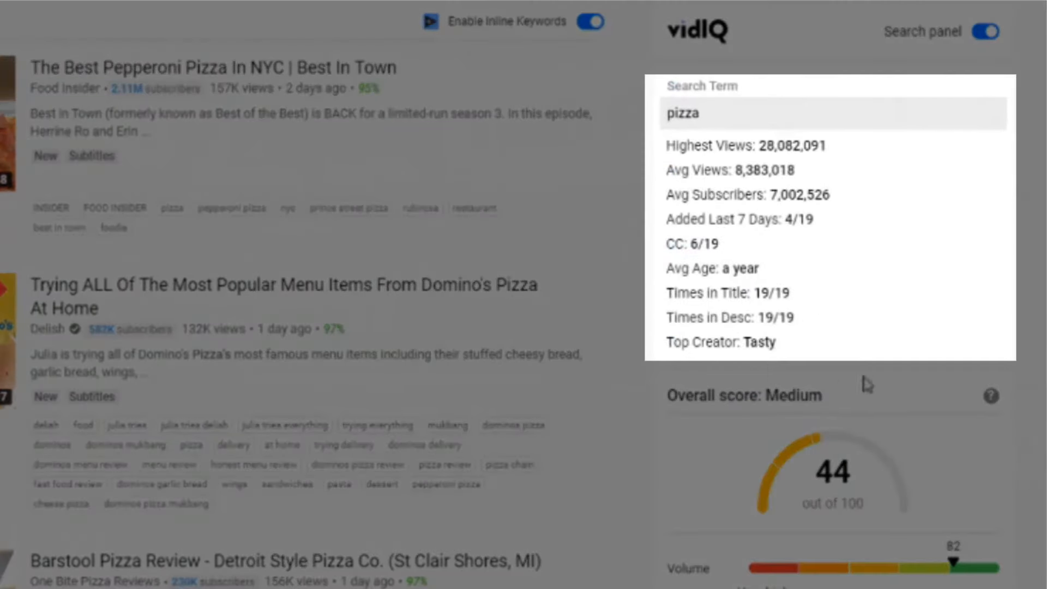
Step: Examine the overall score, search volume and competition of the search term pizza in the vidIQ search data
{"action": "scroll", "coordinate": [939, 434], "scroll_direction": "down", "scroll_amount": 3}
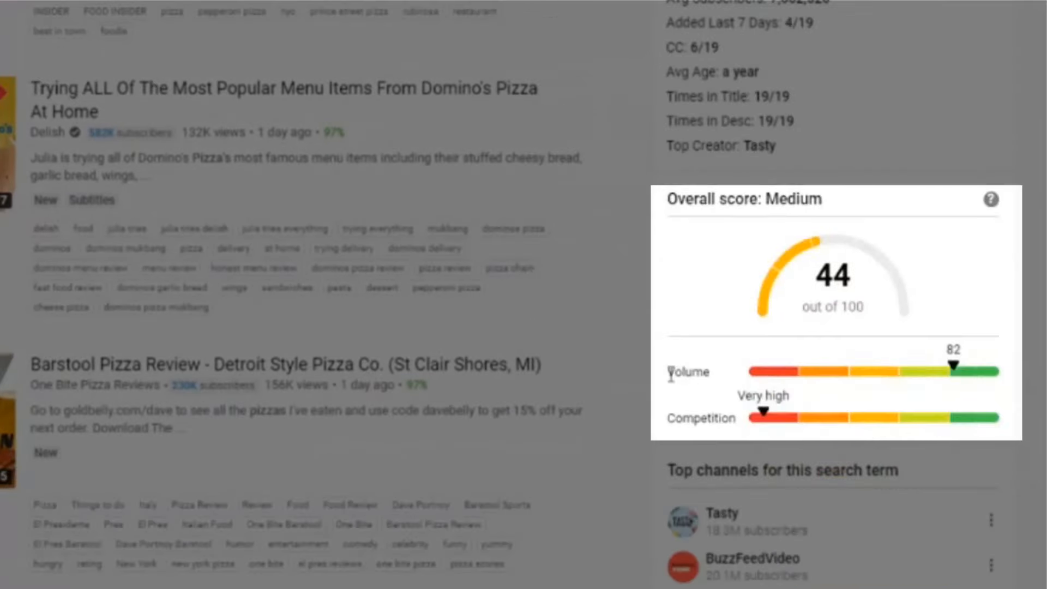
{"action": "left_click_drag", "start_coordinate": [670, 374], "coordinate": [701, 376]}
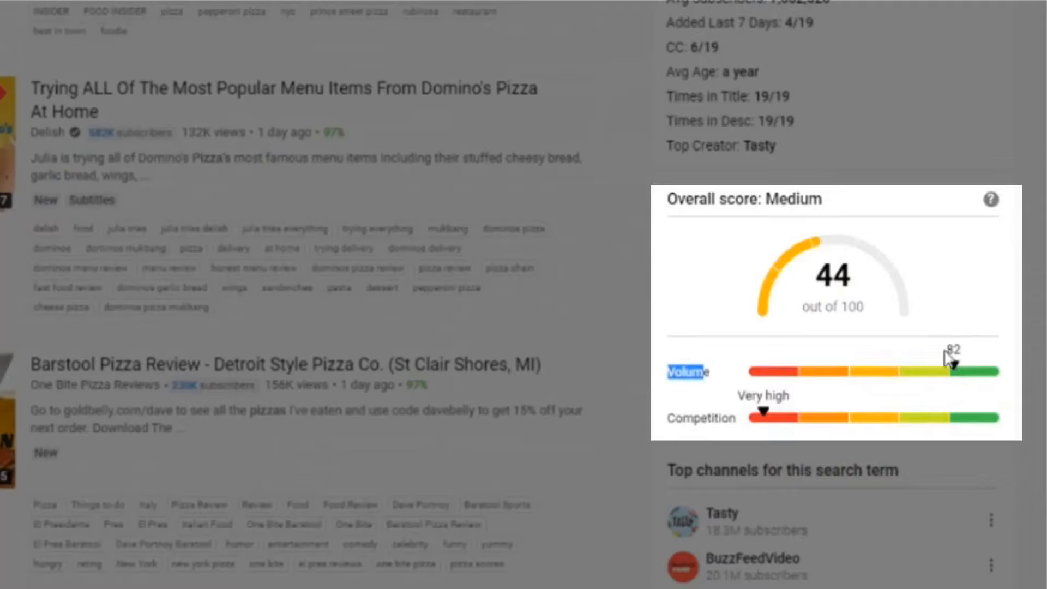
{"action": "left_click", "coordinate": [985, 352]}
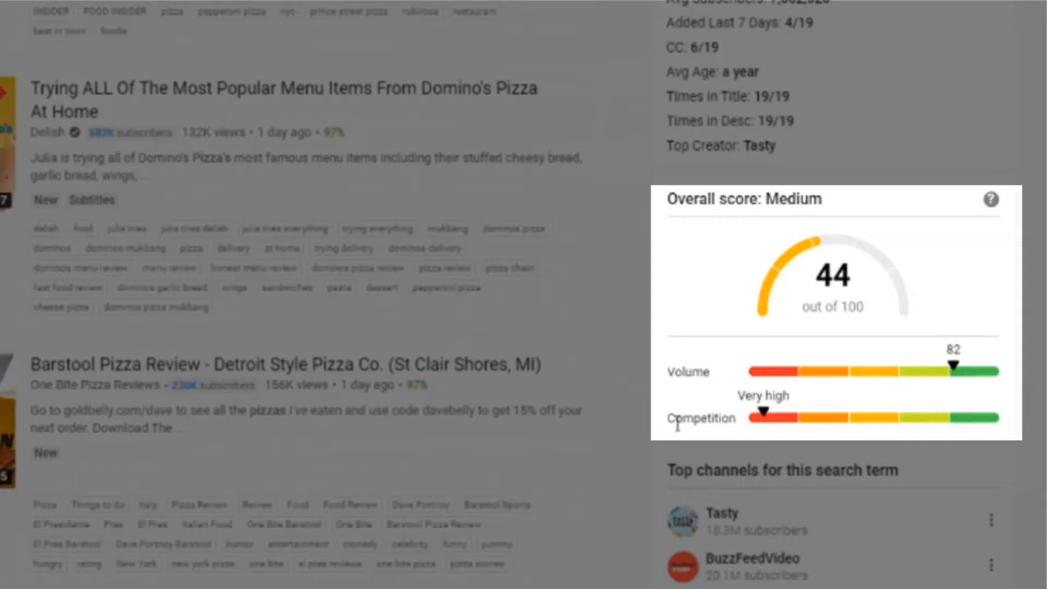
{"action": "left_click_drag", "start_coordinate": [668, 420], "coordinate": [725, 423]}
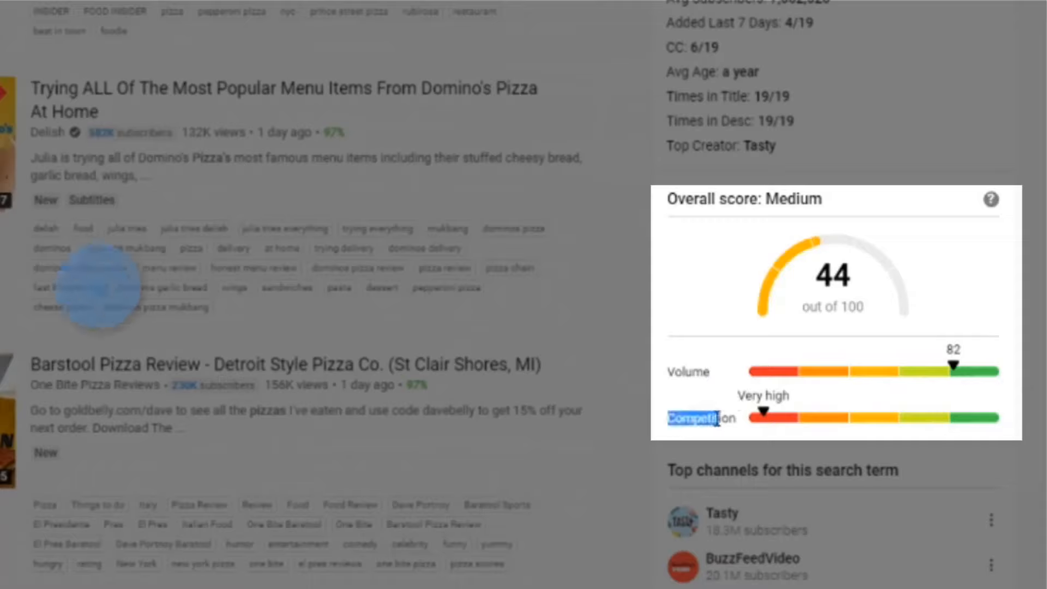
{"action": "left_click", "coordinate": [725, 439]}
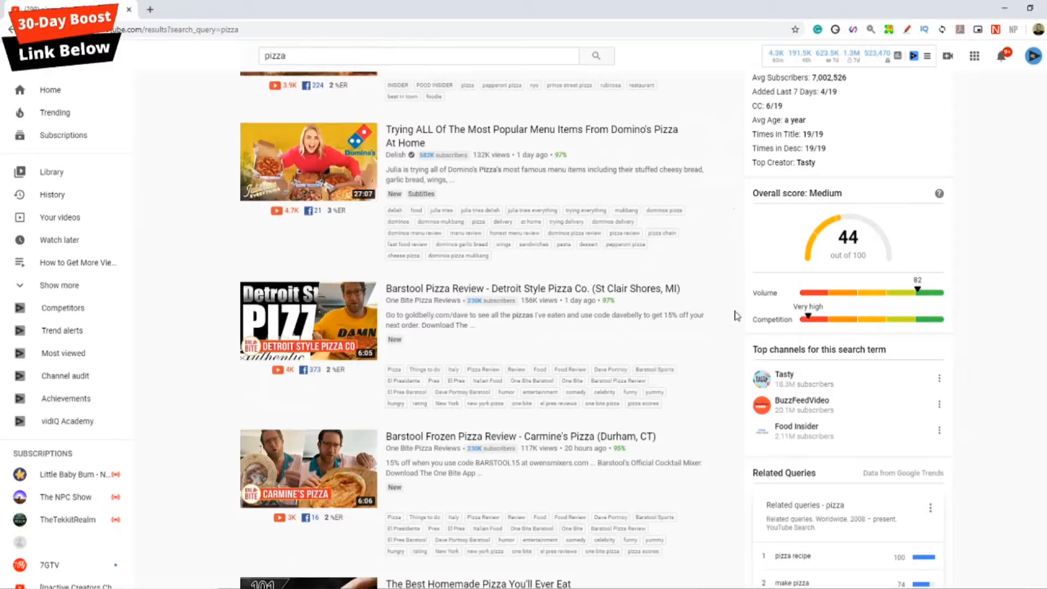
Step: Browse the search suggestions for pizza followed by each of the letters a, b, c and d
{"action": "scroll", "coordinate": [730, 327], "scroll_direction": "up", "scroll_amount": 3}
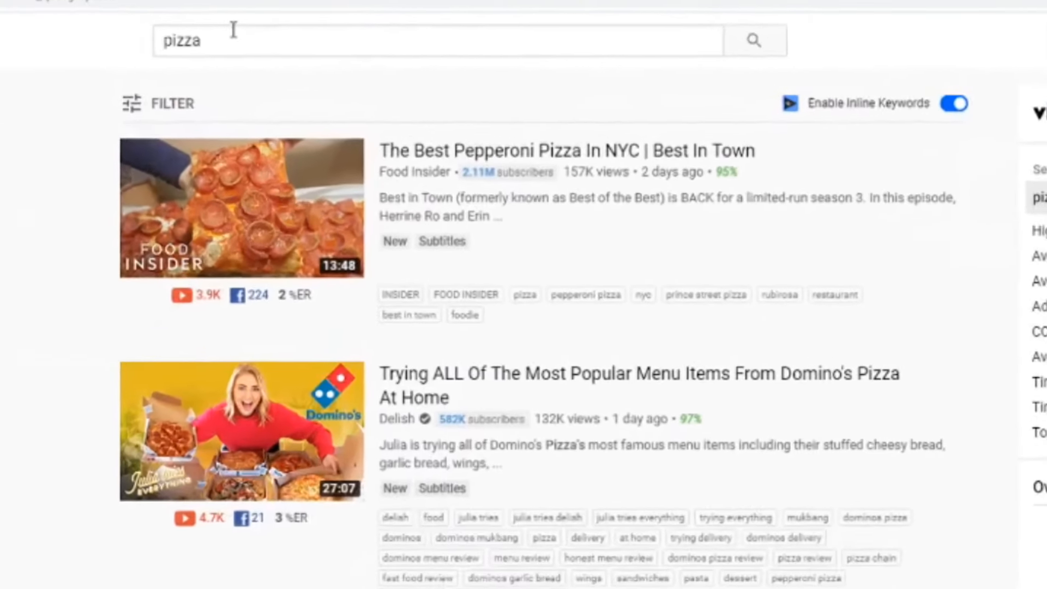
{"action": "left_click", "coordinate": [305, 49]}
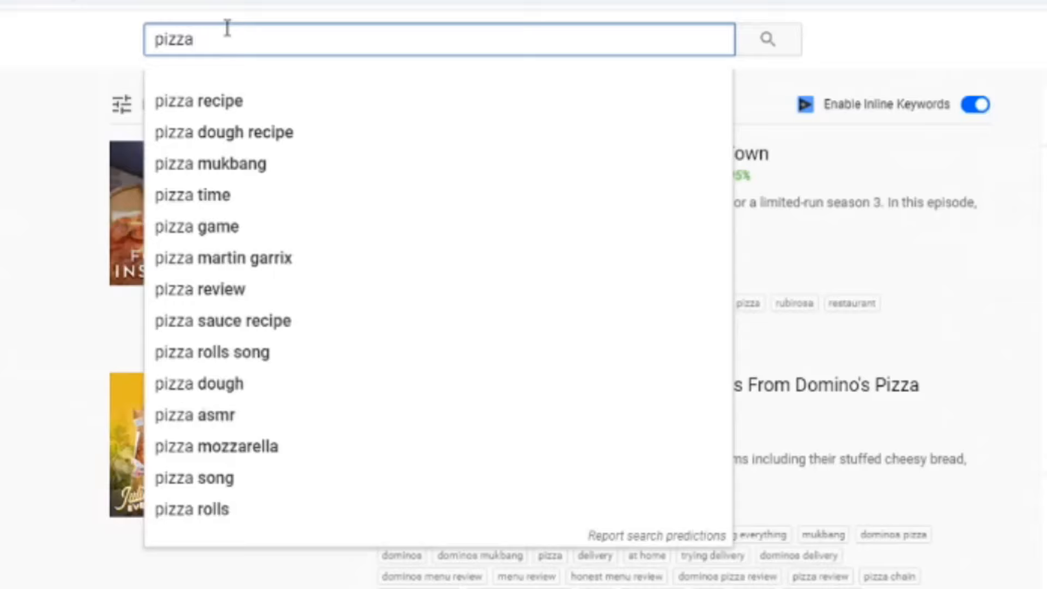
{"action": "type", "text": "a"}
{"action": "key", "text": "BackSpace"}
{"action": "type", "text": "b"}
{"action": "key", "text": "BackSpace"}
{"action": "type", "text": "c"}
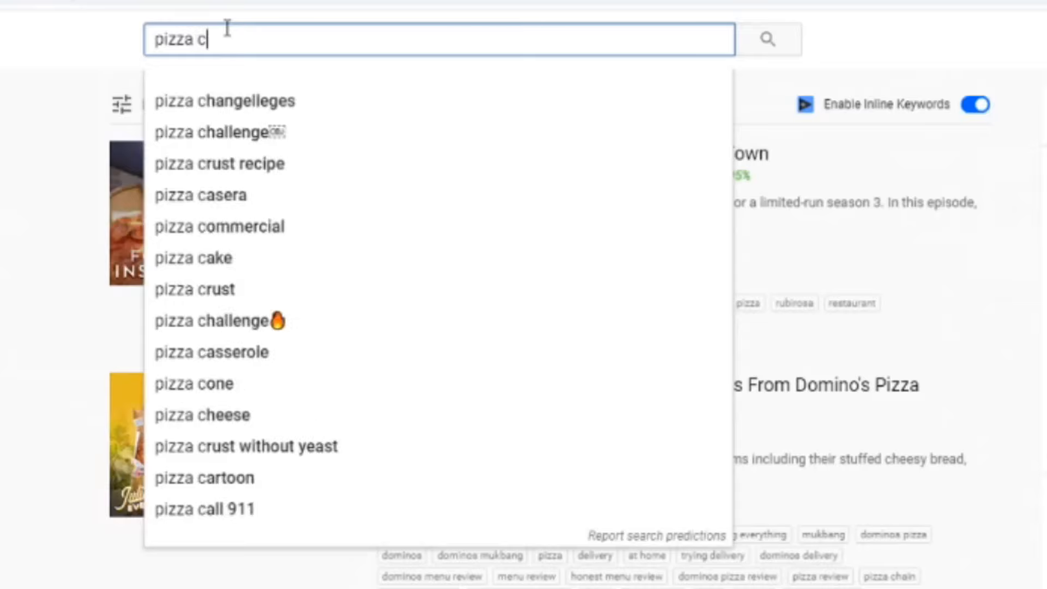
{"action": "key", "text": "BackSpace"}
{"action": "type", "text": "d"}
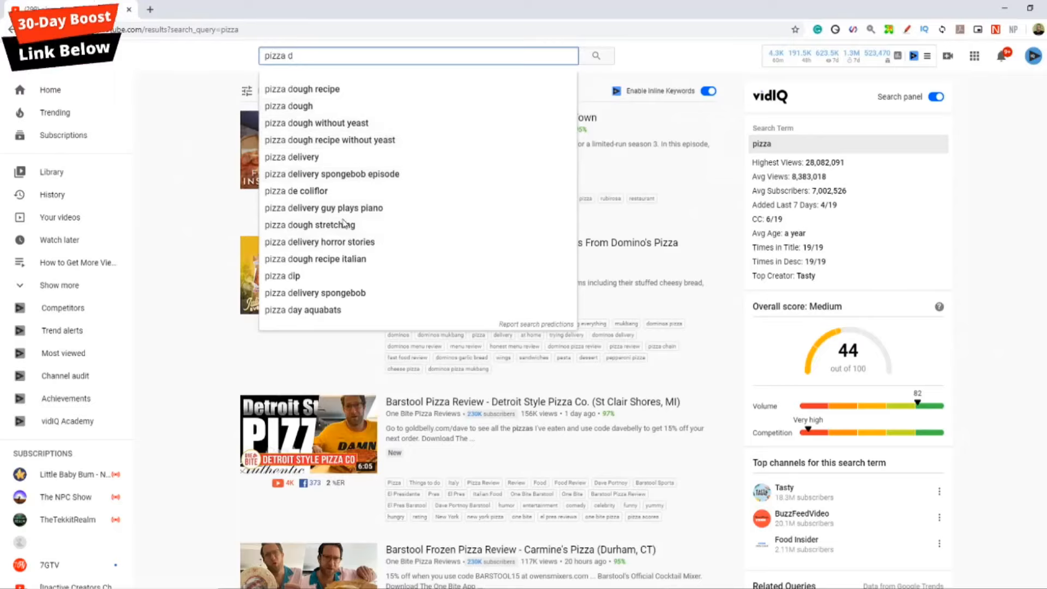
Step: Check the search suggestions for pizza followed by e, f and g, ending with the query back at pizza
{"action": "key", "text": "BackSpace"}
{"action": "type", "text": "e"}
{"action": "key", "text": "BackSpace"}
{"action": "type", "text": "f"}
{"action": "type", "text": "g"}
{"action": "key", "text": "BackSpace"}
{"action": "type", "text": "g"}
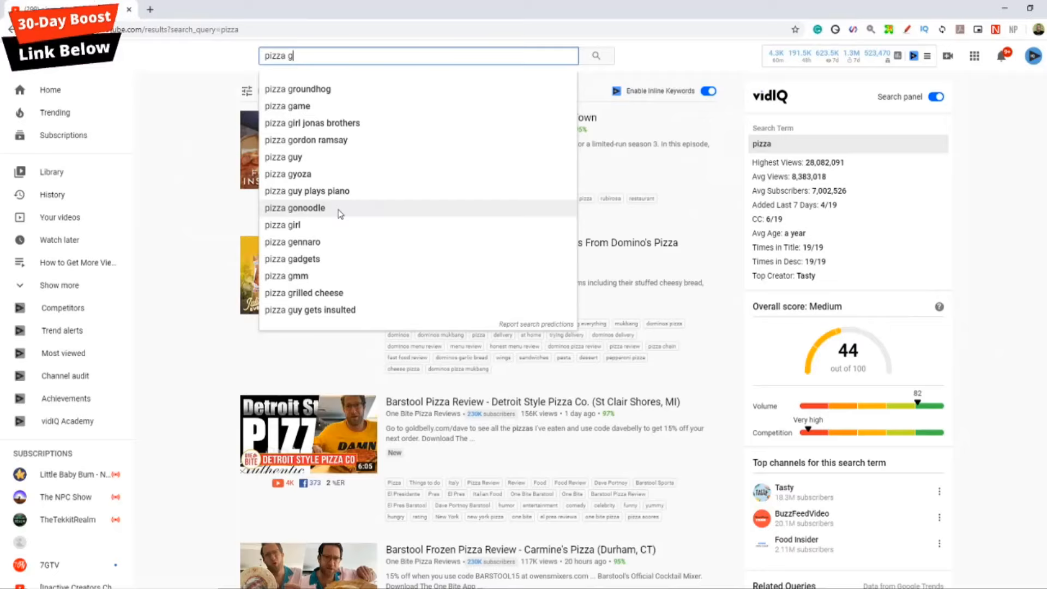
{"action": "key", "text": "BackSpace"}
{"action": "key", "text": "BackSpace"}
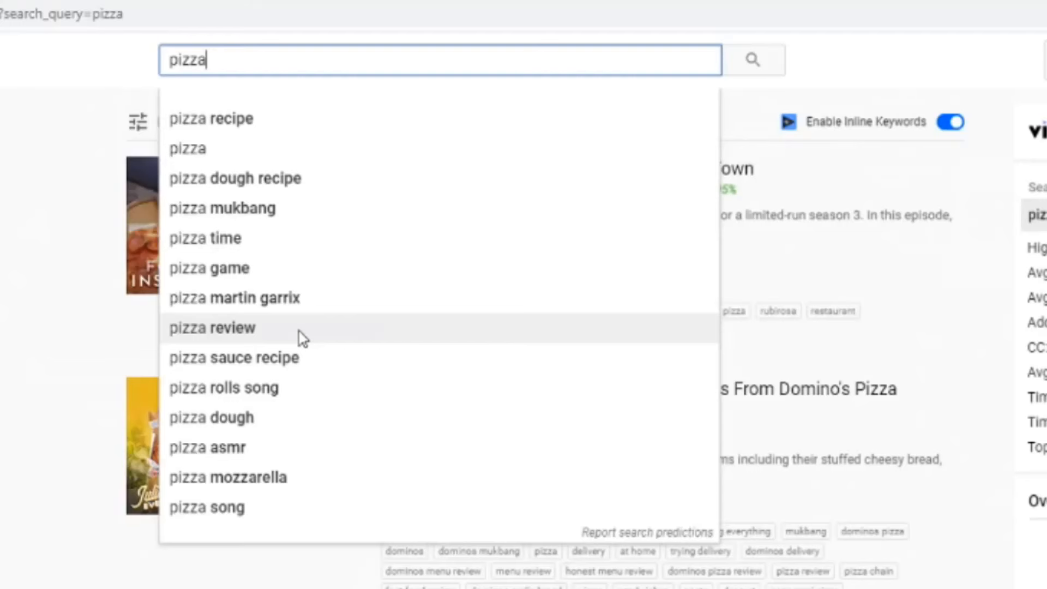
Step: Go through the pizza suggestions for the letters a to d once more, and reduce the query to pizza
{"action": "type", "text": "a"}
{"action": "key", "text": "BackSpace"}
{"action": "type", "text": "b"}
{"action": "key", "text": "BackSpace"}
{"action": "type", "text": "c"}
{"action": "key", "text": "BackSpace"}
{"action": "type", "text": "d"}
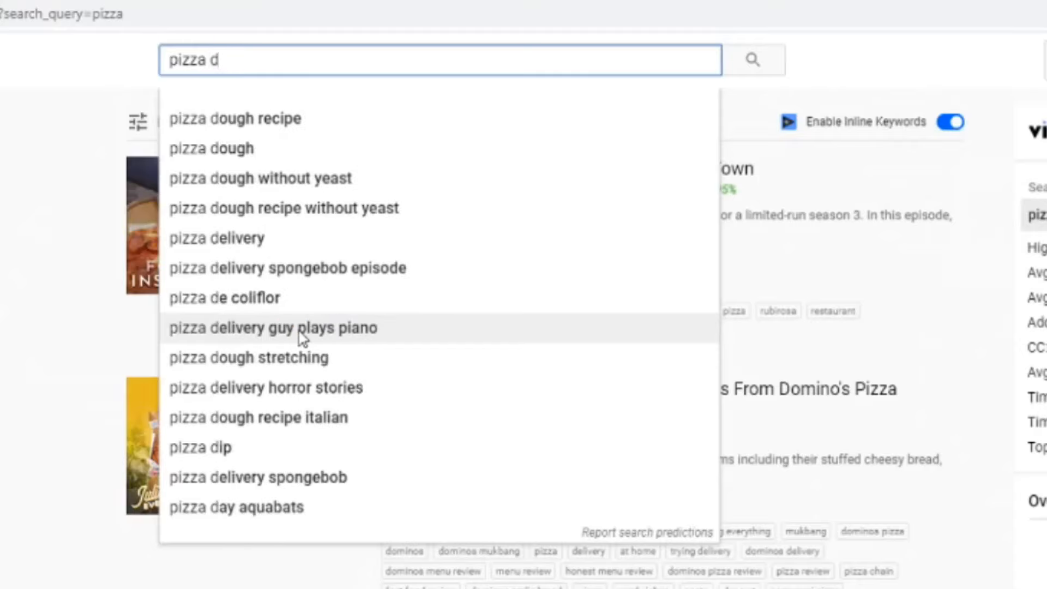
{"action": "key", "text": "BackSpace"}
{"action": "key", "text": "BackSpace"}
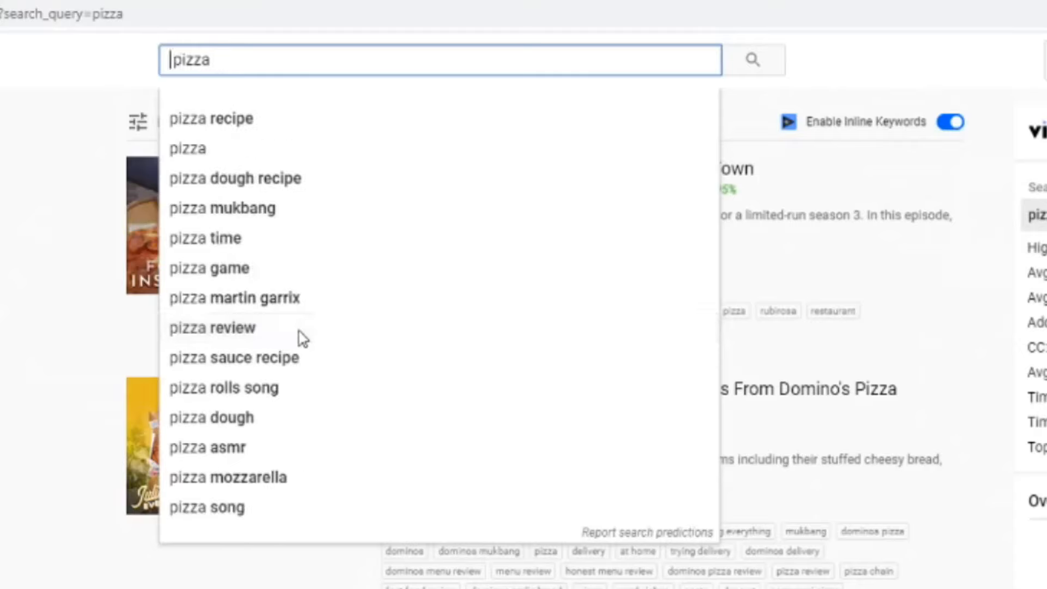
Step: Compare search suggestions for pizza preceded by what, where, when, why and how, and dismiss the suggestions
{"action": "type", "text": "what"}
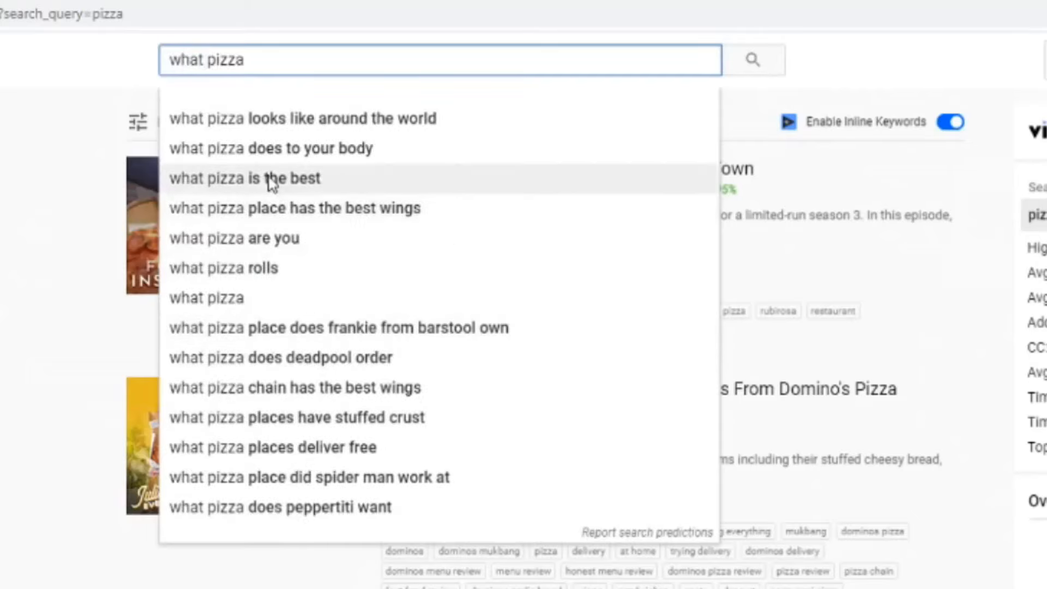
{"action": "key", "text": "ctrl+shift+Left"}
{"action": "type", "text": "where"}
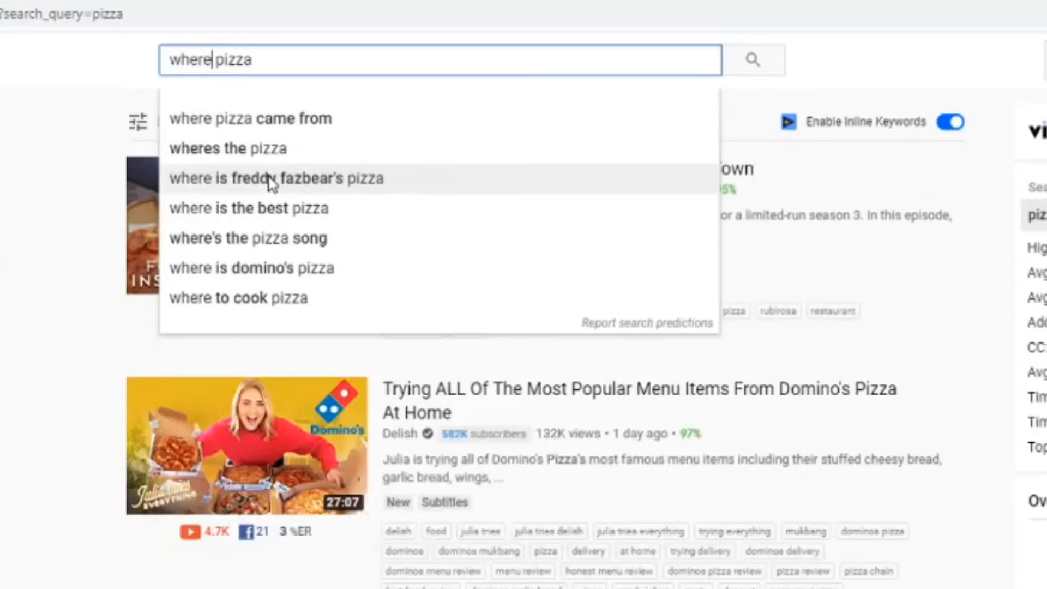
{"action": "key", "text": "ctrl+shift+Left"}
{"action": "type", "text": "when"}
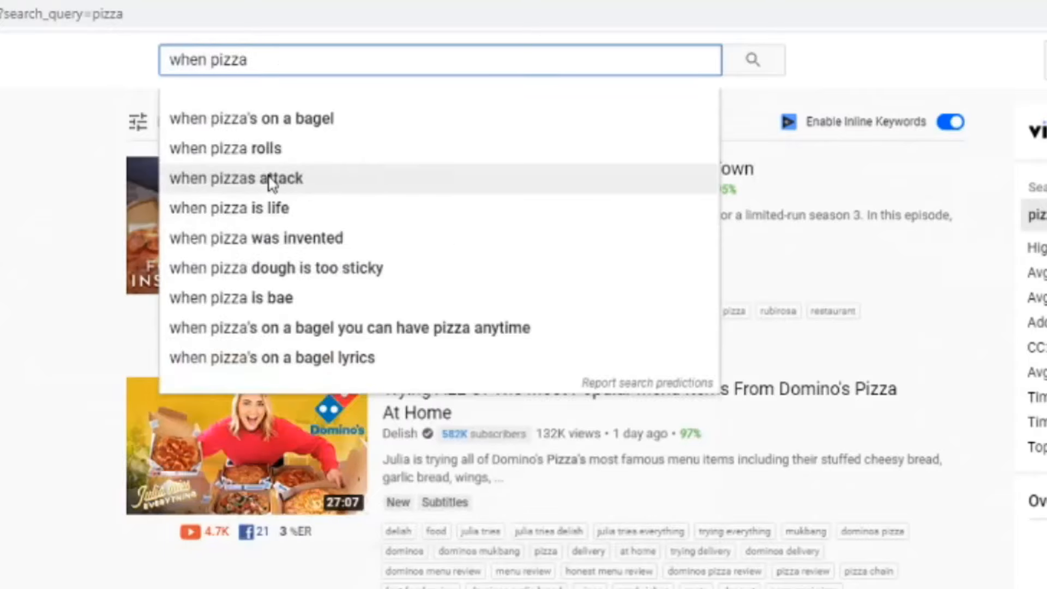
{"action": "key", "text": "ctrl+shift+Left"}
{"action": "type", "text": "why"}
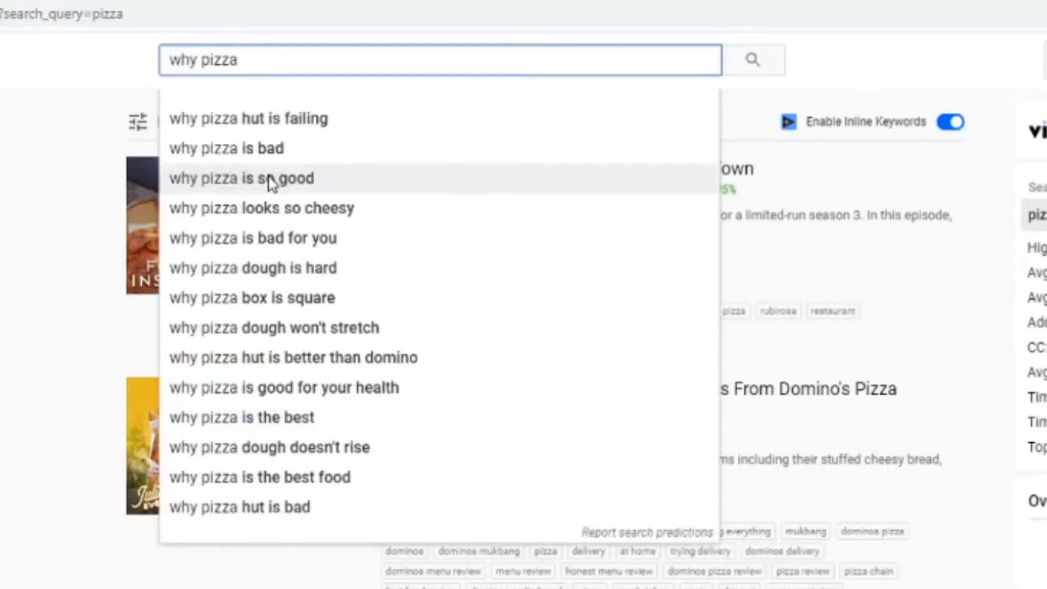
{"action": "key", "text": "ctrl+shift+Left"}
{"action": "type", "text": "how"}
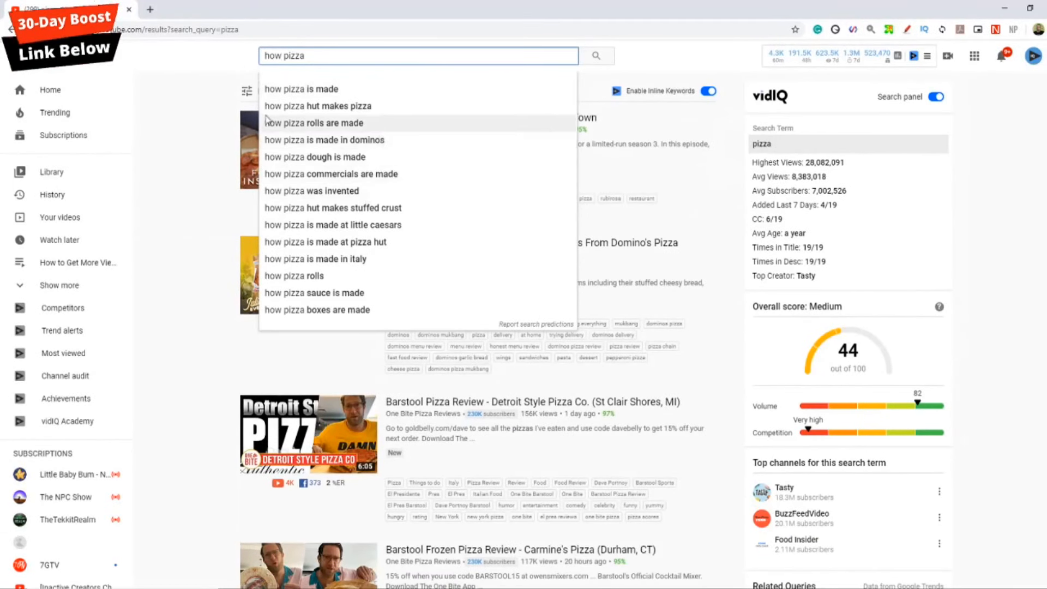
{"action": "left_click", "coordinate": [224, 60]}
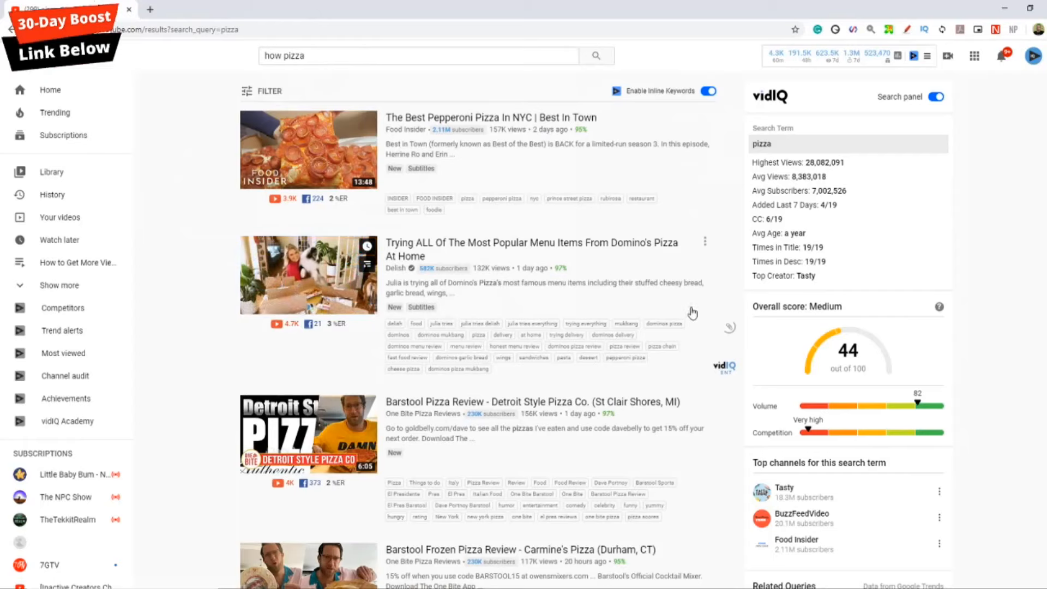
Step: Open the video "The Best Homemade Pizza You'll Ever Eat" from the search results
{"action": "scroll", "coordinate": [725, 303], "scroll_direction": "down", "scroll_amount": 4}
{"action": "scroll", "coordinate": [733, 299], "scroll_direction": "down", "scroll_amount": 3}
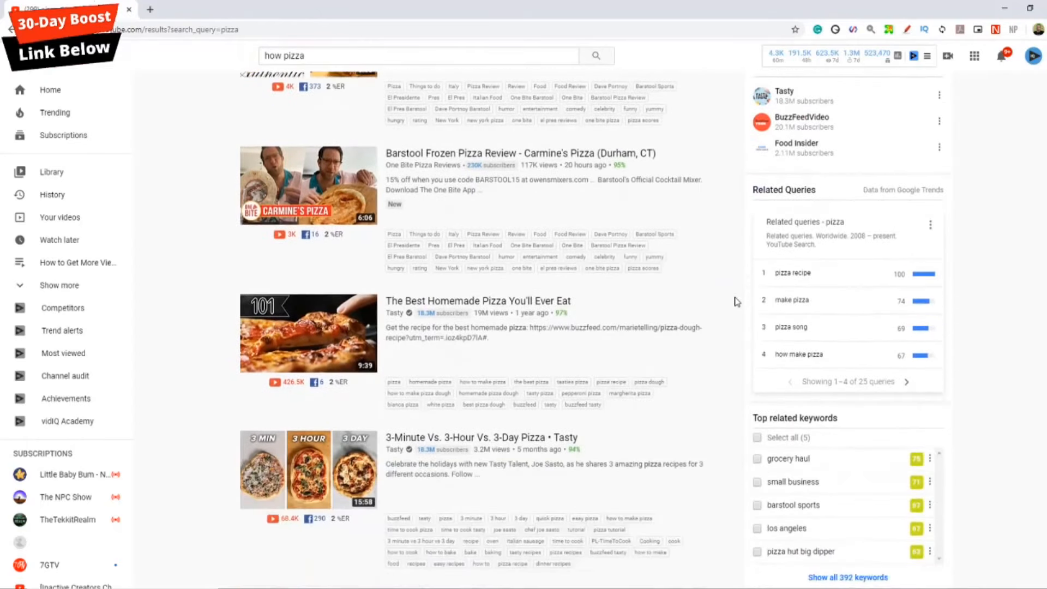
{"action": "left_click", "coordinate": [462, 300]}
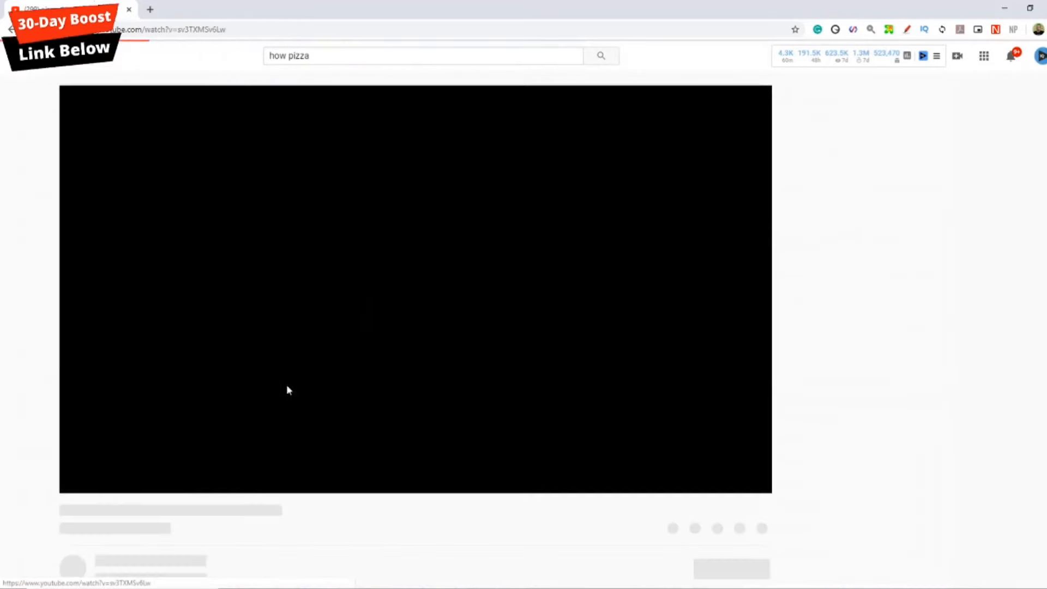
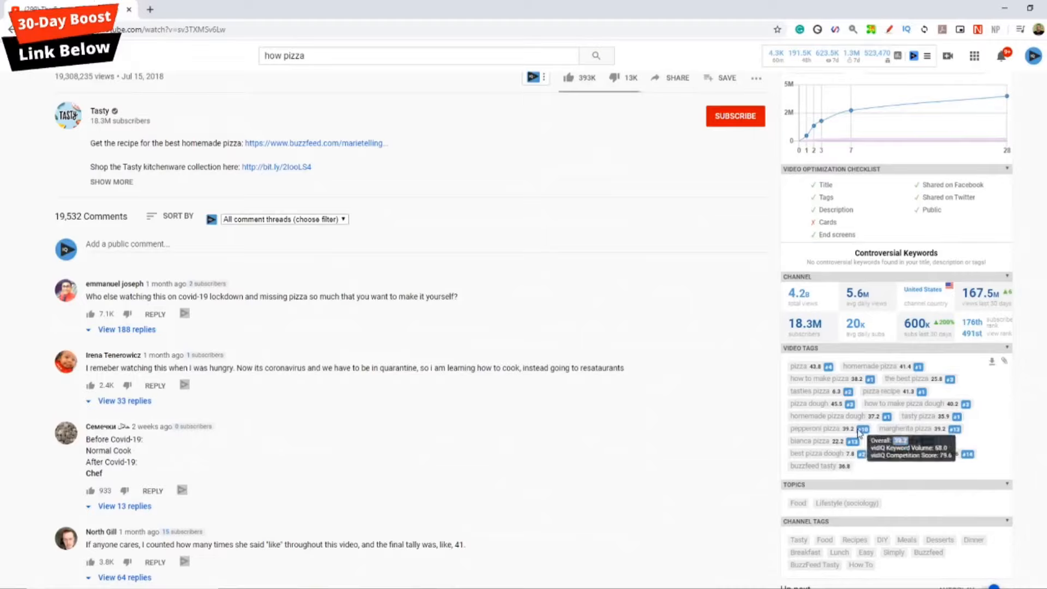
Step: Review the comparison options for views in the first 28 days, and collapse the Video Optimization Checklist section
{"action": "scroll", "coordinate": [867, 442], "scroll_direction": "up", "scroll_amount": 4}
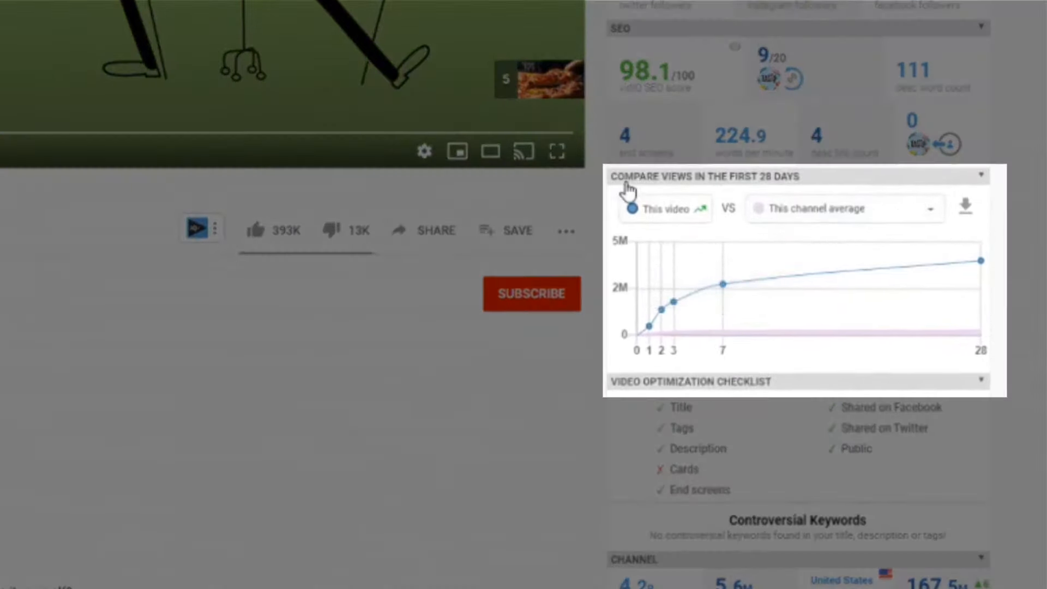
{"action": "left_click", "coordinate": [812, 216]}
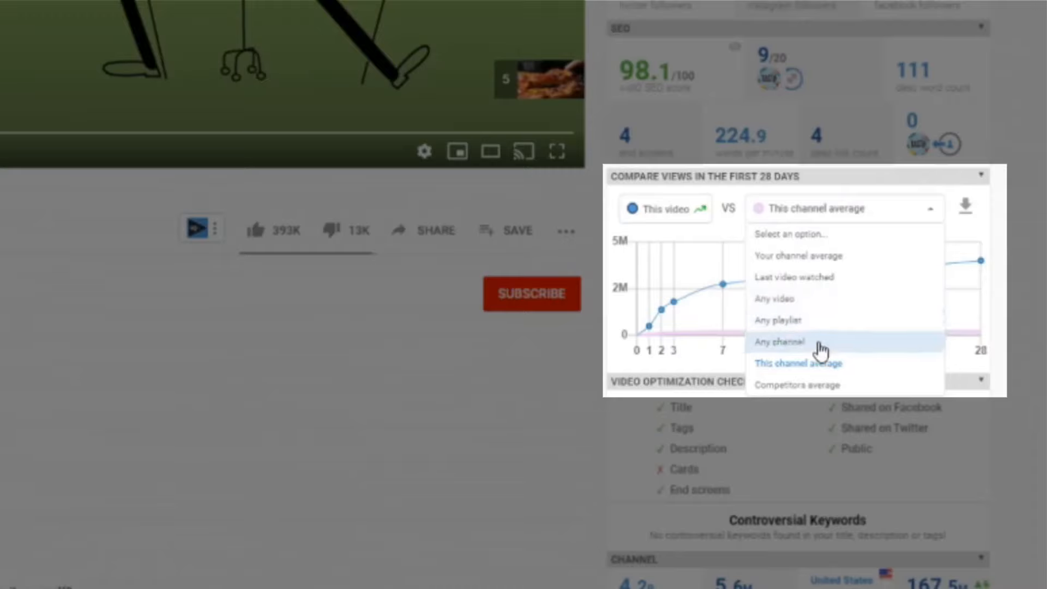
{"action": "left_click", "coordinate": [920, 179]}
{"action": "left_click", "coordinate": [834, 190]}
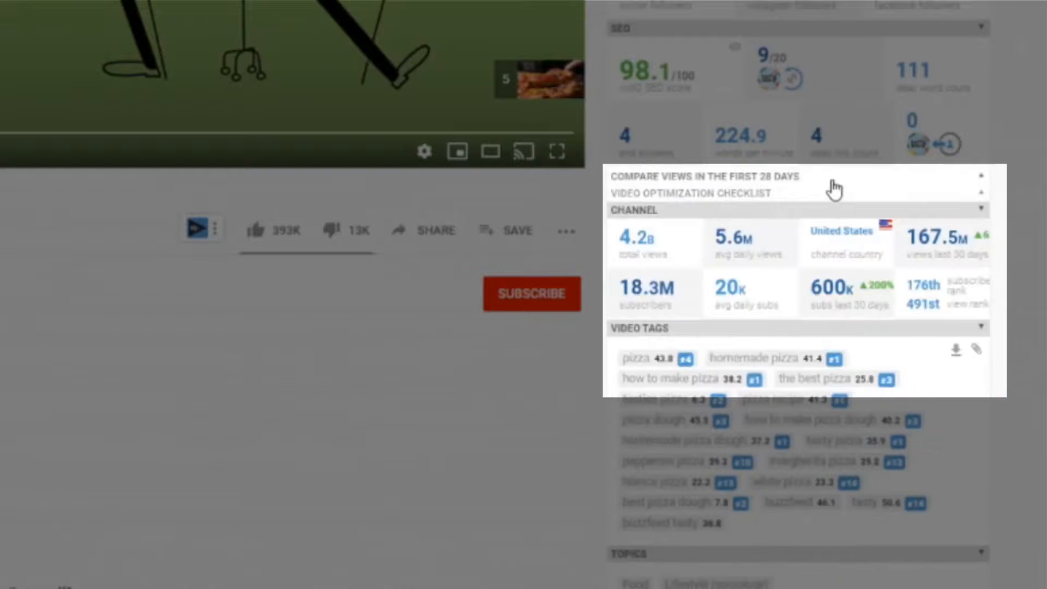
{"action": "left_click", "coordinate": [833, 182]}
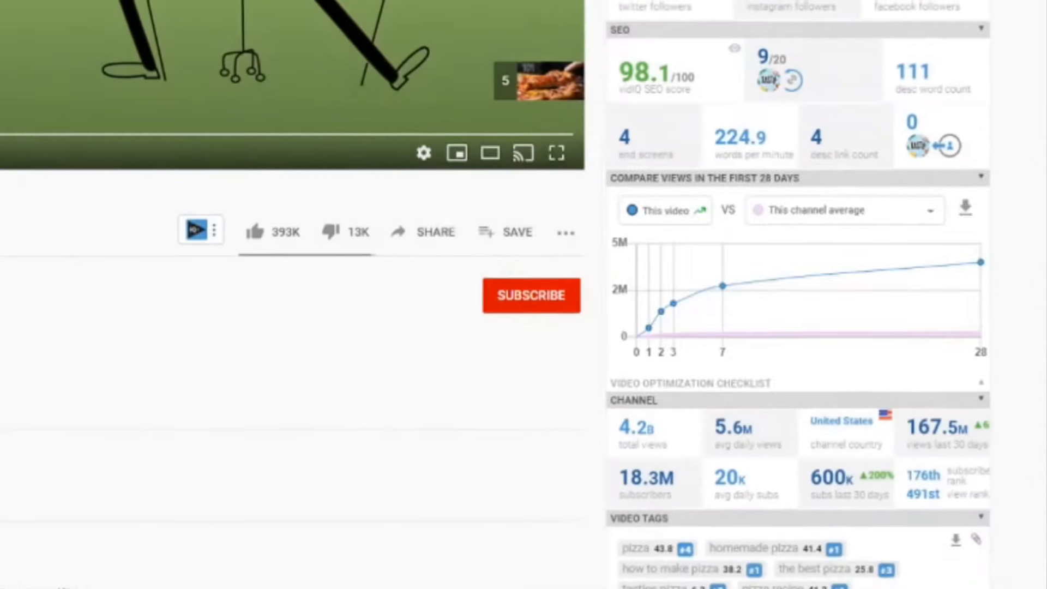
{"action": "scroll", "coordinate": [581, 459], "scroll_direction": "up", "scroll_amount": 5}
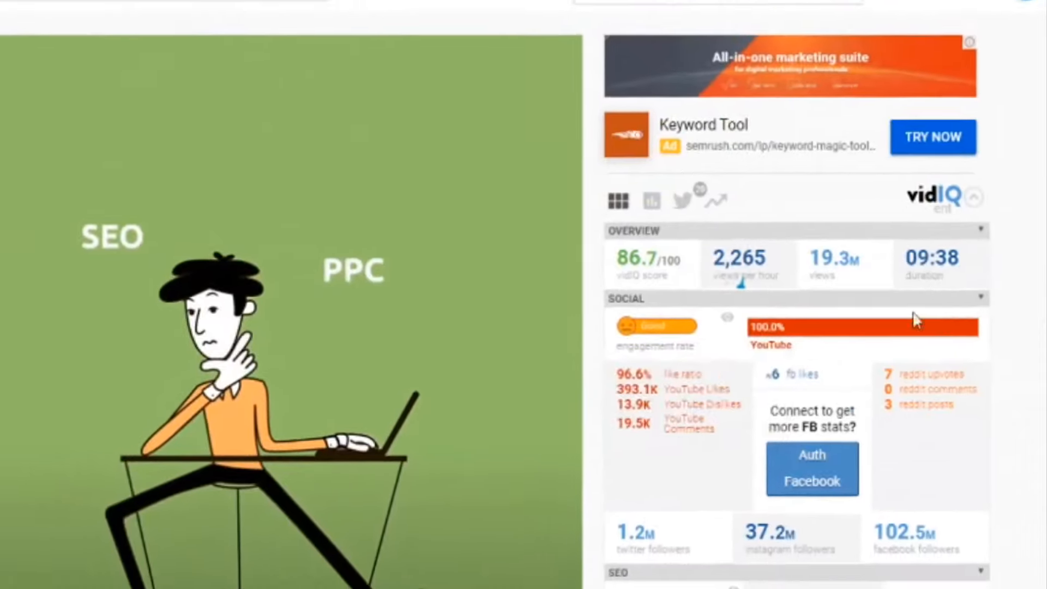
{"action": "scroll", "coordinate": [480, 512], "scroll_direction": "down", "scroll_amount": 2}
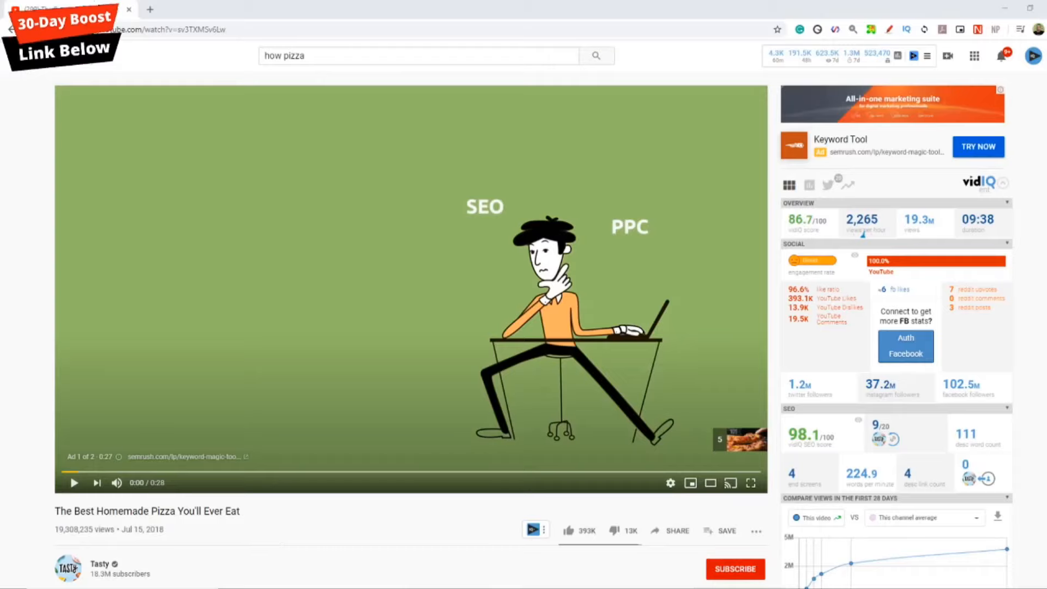
Step: View the vidIQ Competitors overview with its top videos and tracked channels, and close it
{"action": "left_click", "coordinate": [19, 56]}
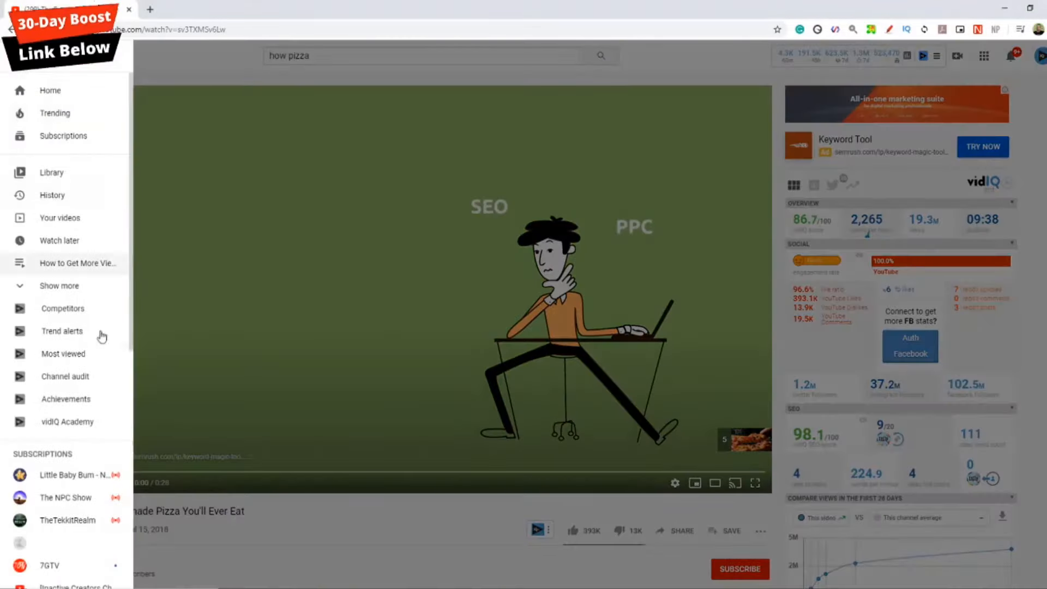
{"action": "left_click", "coordinate": [70, 316]}
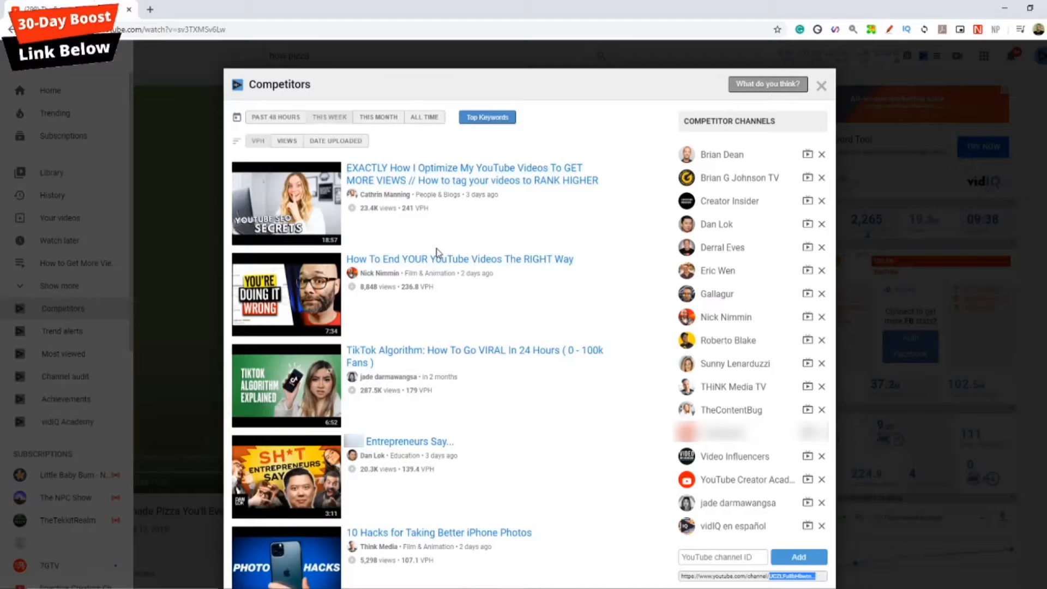
{"action": "left_click", "coordinate": [820, 85]}
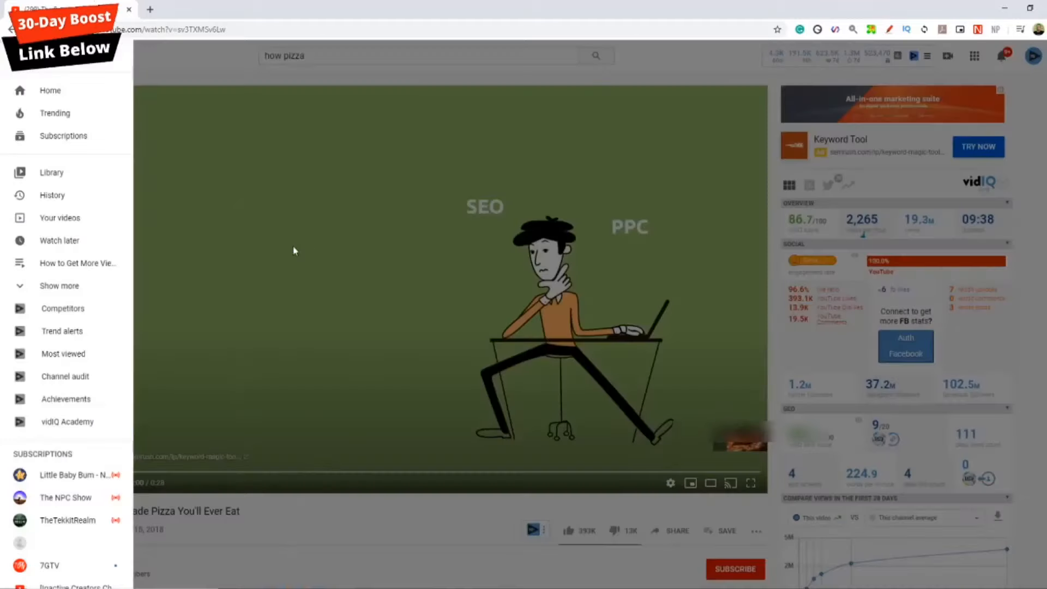
Step: Start a new vidIQ trend alert with the name fasdfa and the keyword fortnite
{"action": "left_click", "coordinate": [72, 331]}
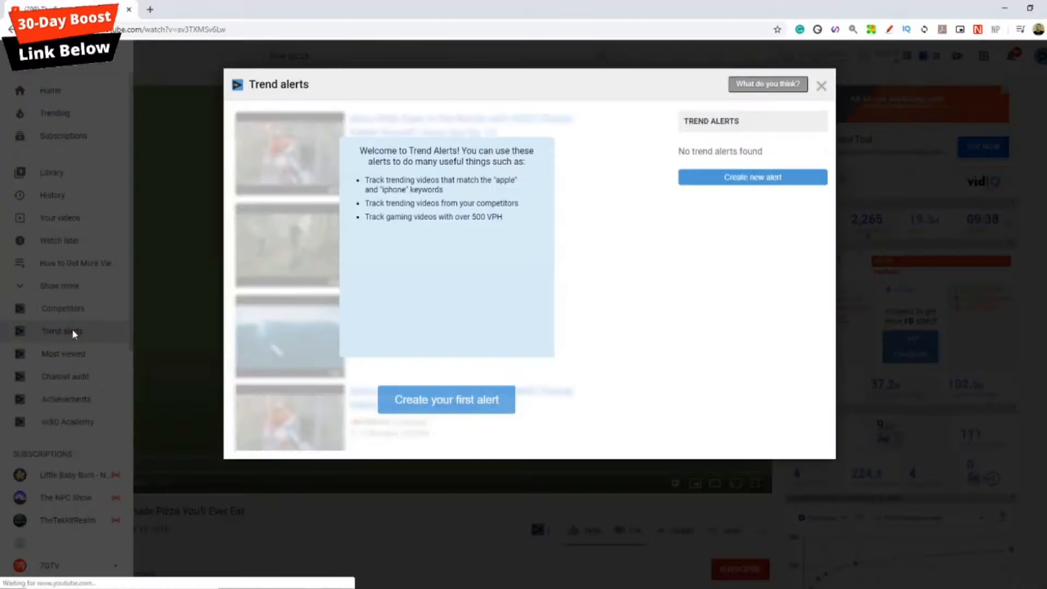
{"action": "left_click", "coordinate": [730, 179]}
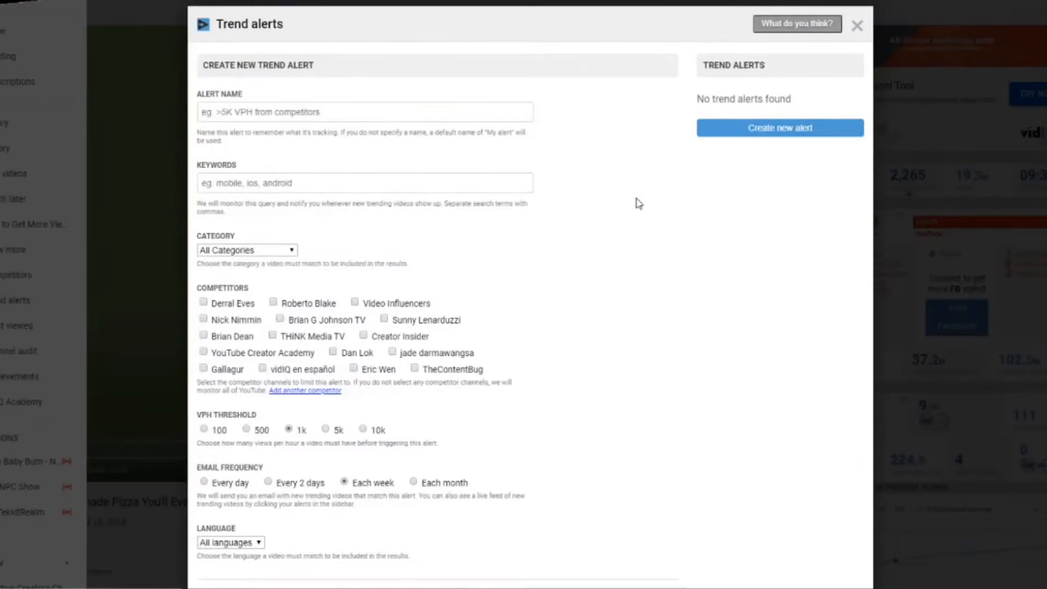
{"action": "type", "text": "fasdfa"}
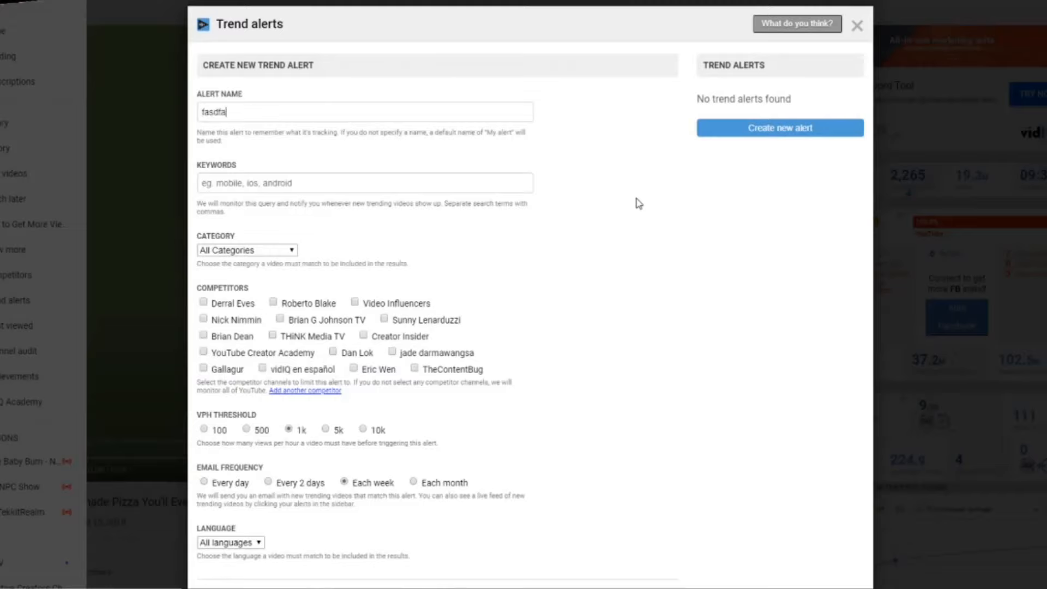
{"action": "left_click", "coordinate": [252, 176]}
{"action": "type", "text": "fortnite"}
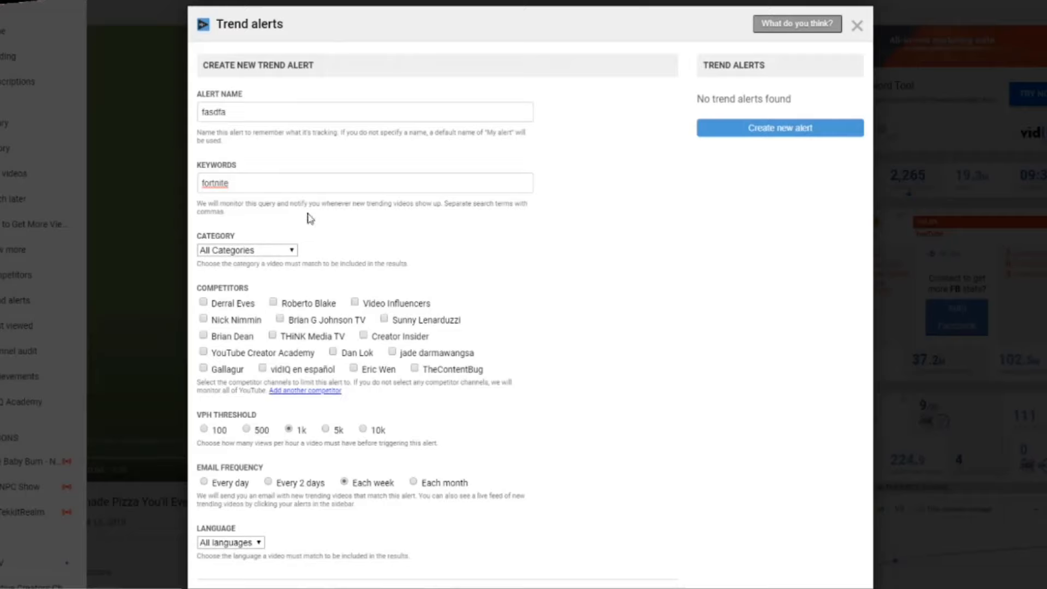
Step: Examine the new trend alert's settings and the live preview of its first 10 results
{"action": "left_click_drag", "start_coordinate": [239, 182], "coordinate": [200, 183]}
{"action": "left_click", "coordinate": [357, 227]}
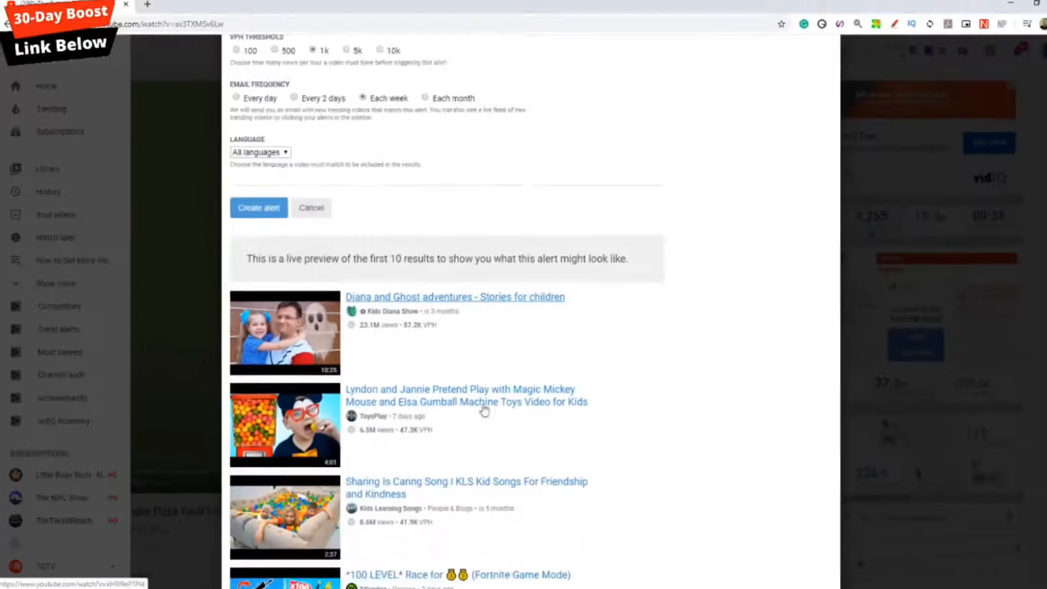
{"action": "scroll", "coordinate": [444, 583], "scroll_direction": "down", "scroll_amount": 10}
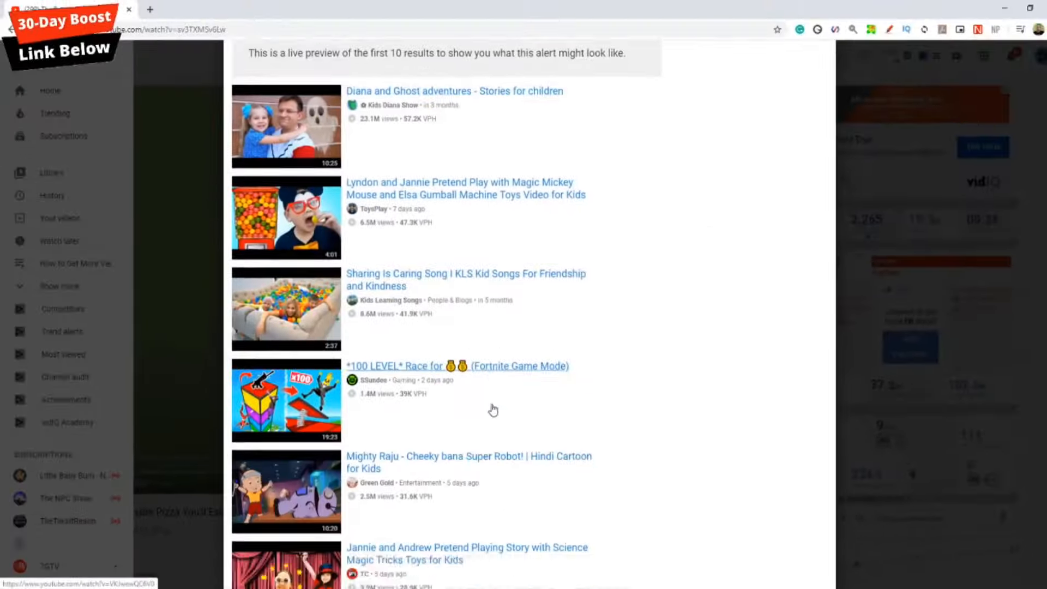
{"action": "scroll", "coordinate": [491, 414], "scroll_direction": "down", "scroll_amount": 2}
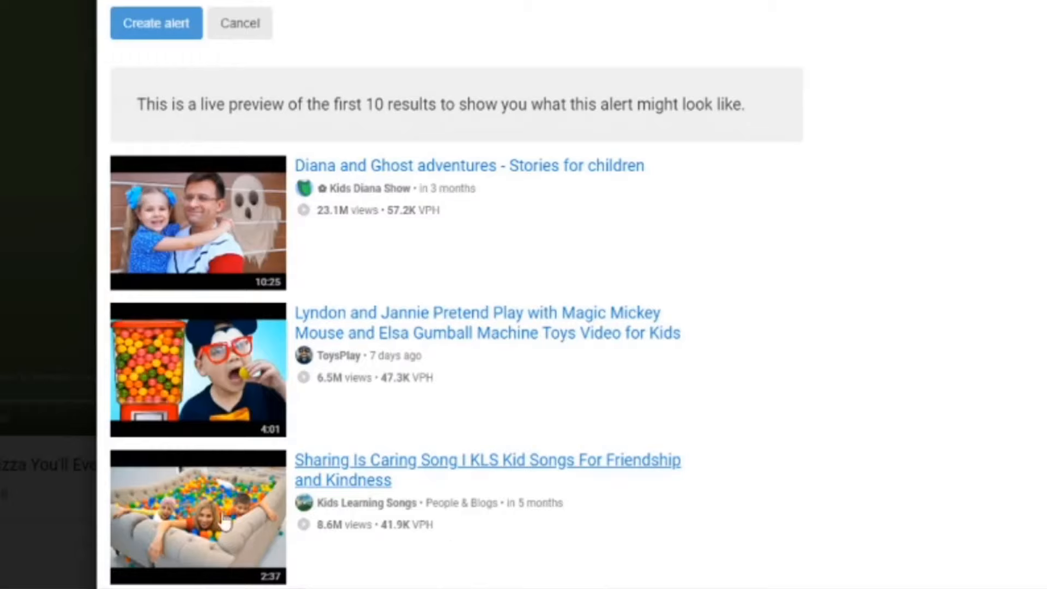
{"action": "scroll", "coordinate": [342, 488], "scroll_direction": "down", "scroll_amount": 2}
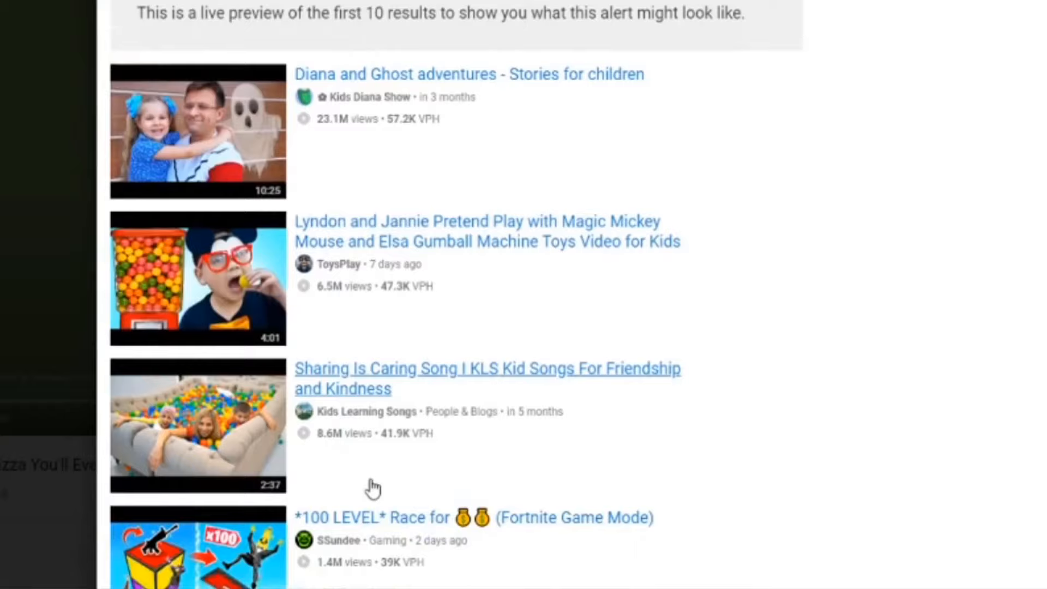
{"action": "scroll", "coordinate": [430, 321], "scroll_direction": "up", "scroll_amount": 8}
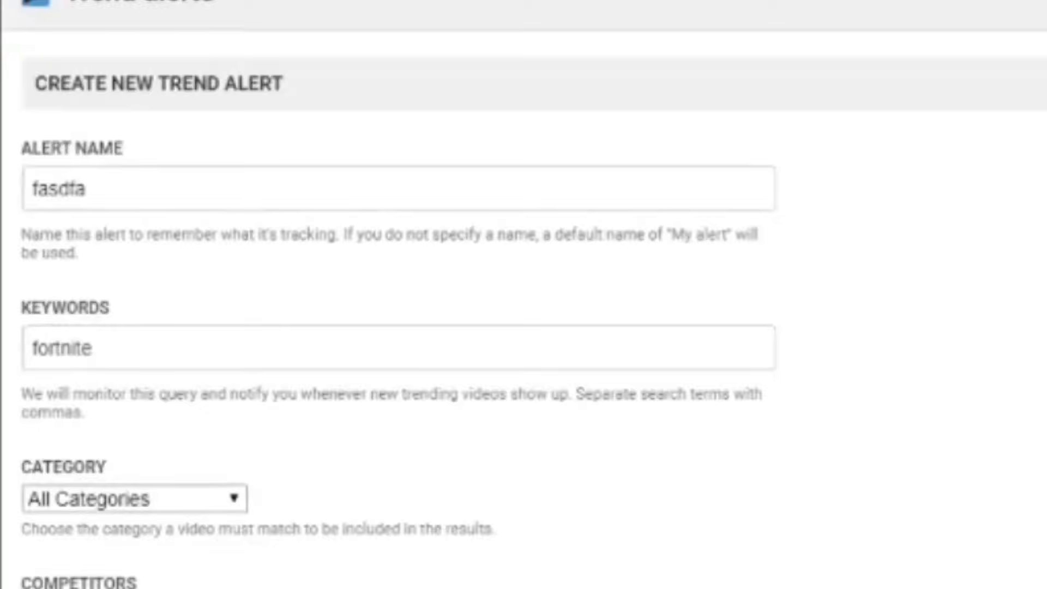
{"action": "scroll", "coordinate": [507, 365], "scroll_direction": "down", "scroll_amount": 8}
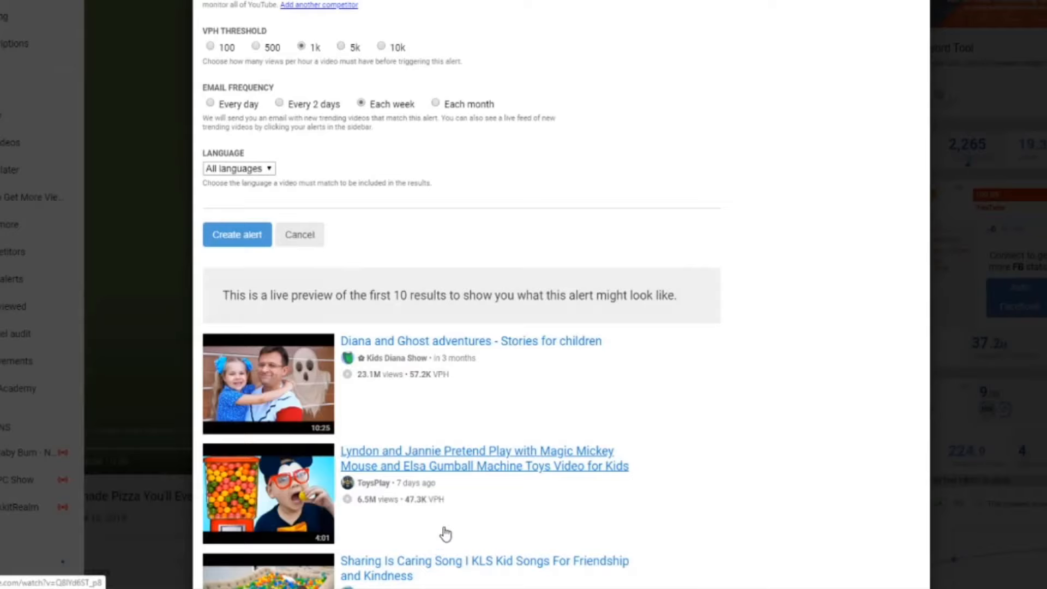
{"action": "scroll", "coordinate": [445, 535], "scroll_direction": "down", "scroll_amount": 1}
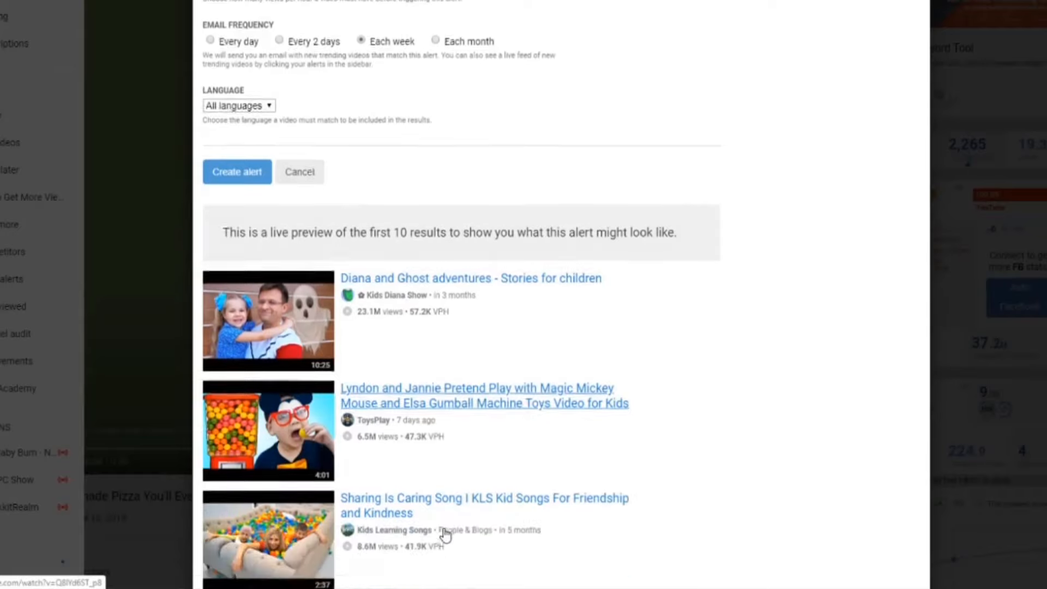
{"action": "scroll", "coordinate": [445, 535], "scroll_direction": "up", "scroll_amount": 1}
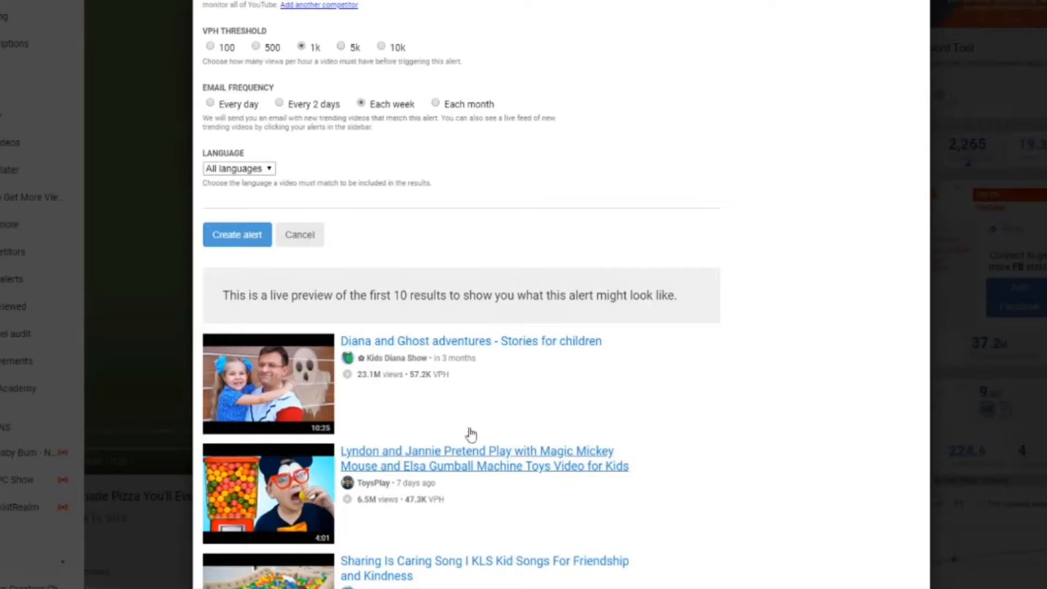
{"action": "scroll", "coordinate": [472, 452], "scroll_direction": "down", "scroll_amount": 5}
{"action": "scroll", "coordinate": [514, 413], "scroll_direction": "up", "scroll_amount": 6}
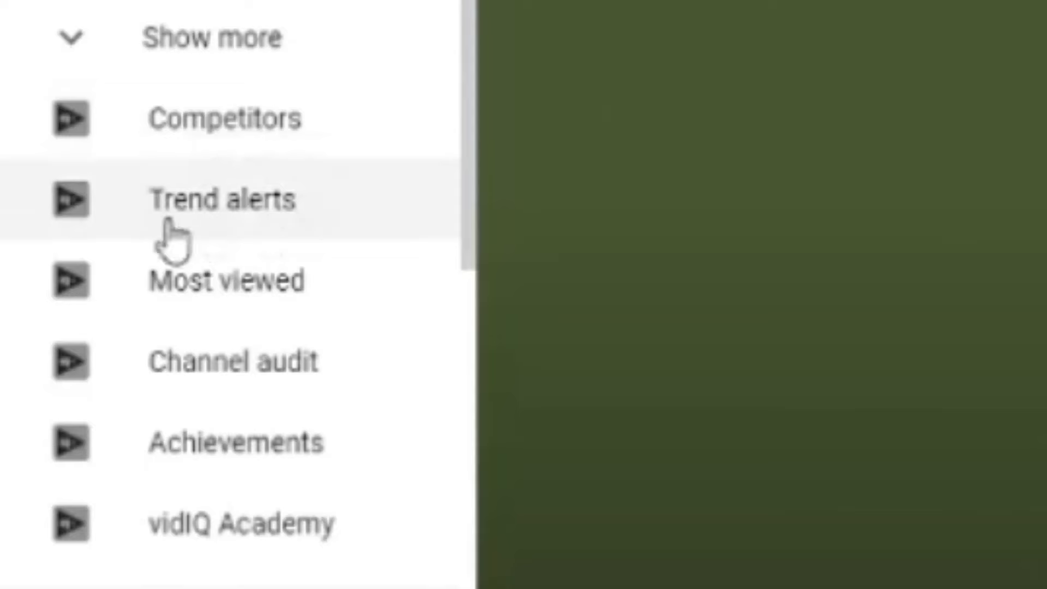
Step: Open vidIQ's Most Viewed overview and look through this week's videos ranked by views per hour
{"action": "left_click", "coordinate": [250, 294]}
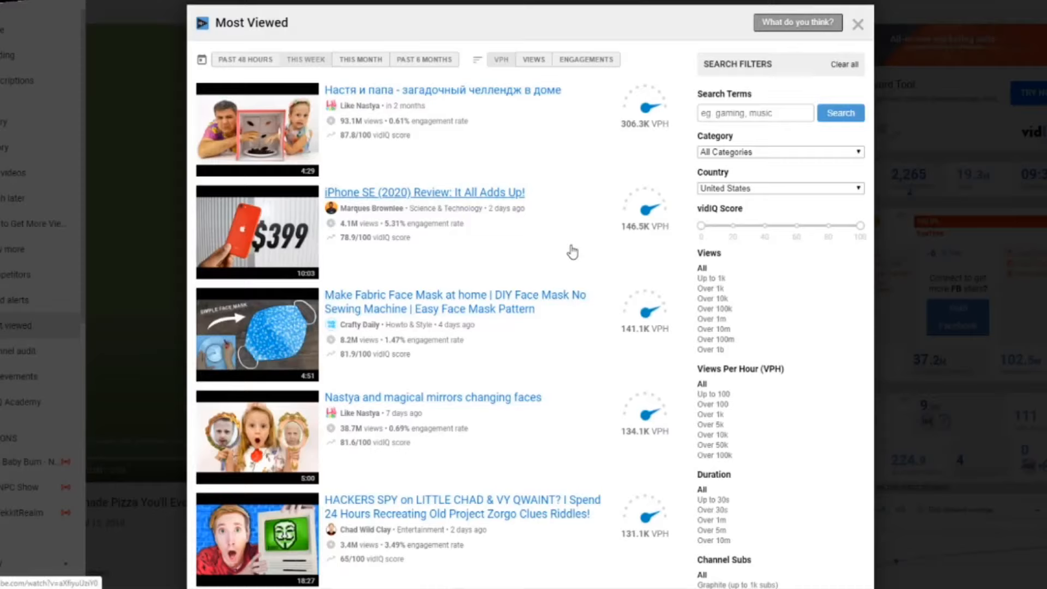
{"action": "scroll", "coordinate": [584, 286], "scroll_direction": "down", "scroll_amount": 10}
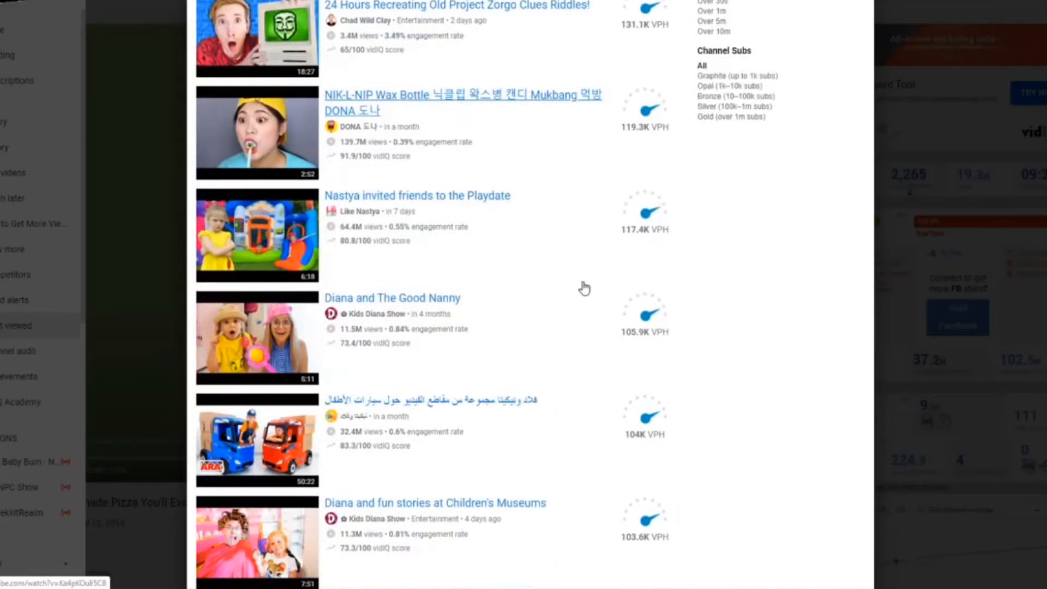
{"action": "scroll", "coordinate": [584, 288], "scroll_direction": "down", "scroll_amount": 6}
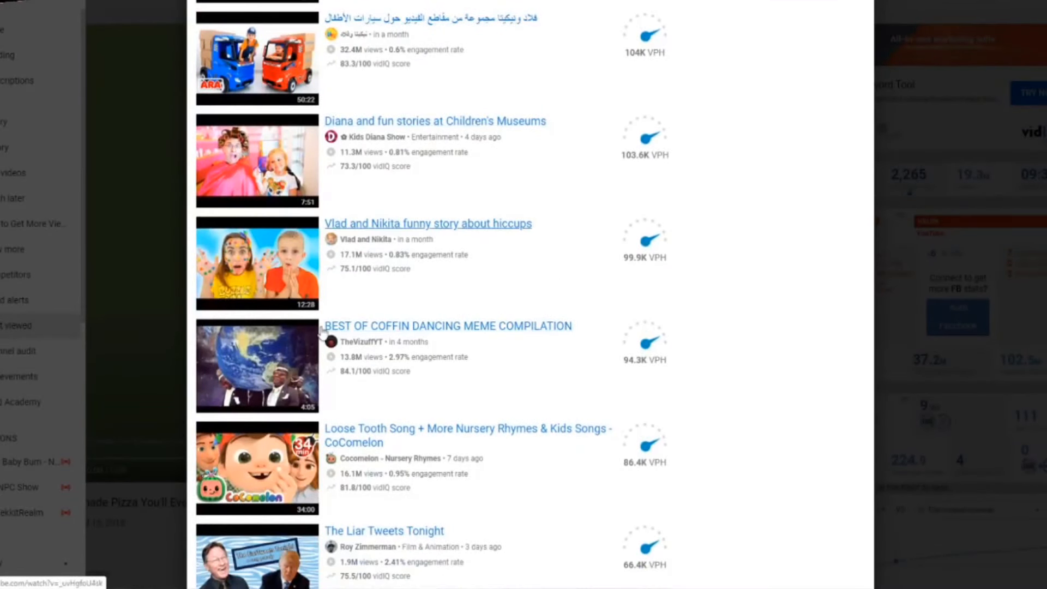
{"action": "scroll", "coordinate": [289, 164], "scroll_direction": "up", "scroll_amount": 2}
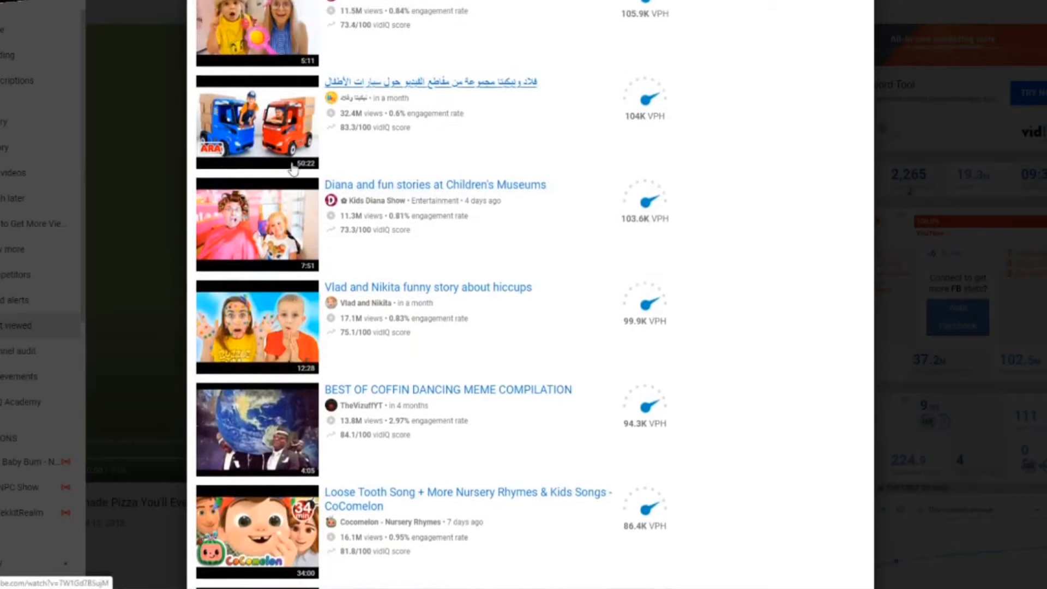
{"action": "scroll", "coordinate": [289, 136], "scroll_direction": "up", "scroll_amount": 4}
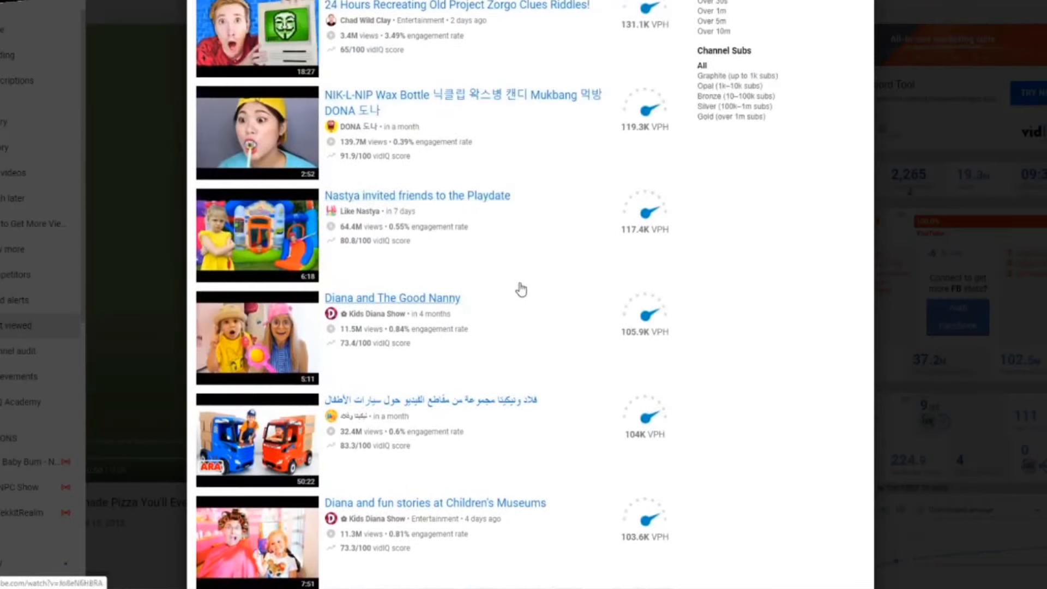
{"action": "scroll", "coordinate": [522, 280], "scroll_direction": "up", "scroll_amount": 3}
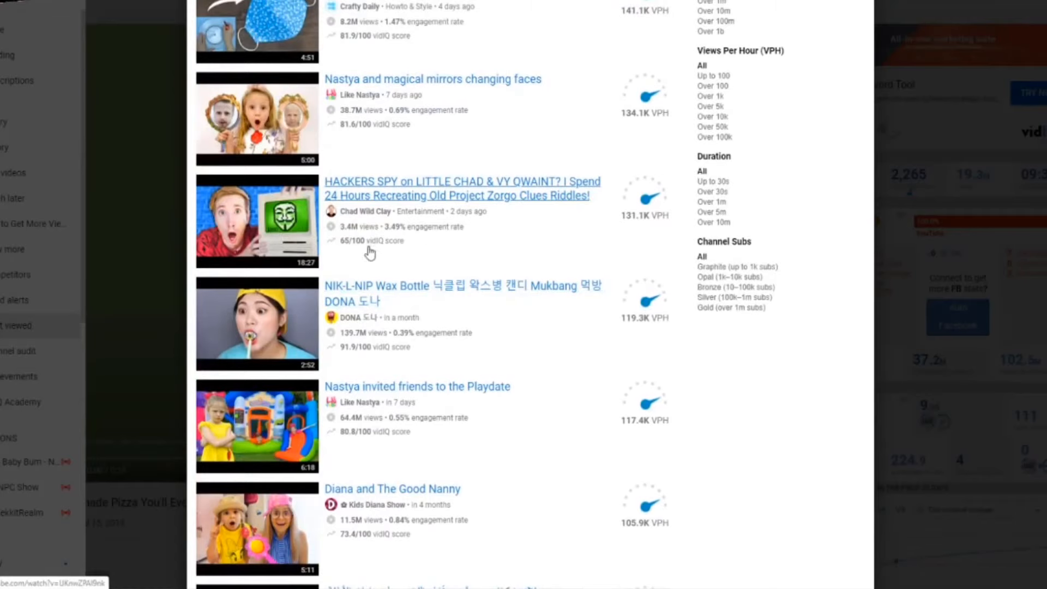
{"action": "scroll", "coordinate": [397, 252], "scroll_direction": "up", "scroll_amount": 4}
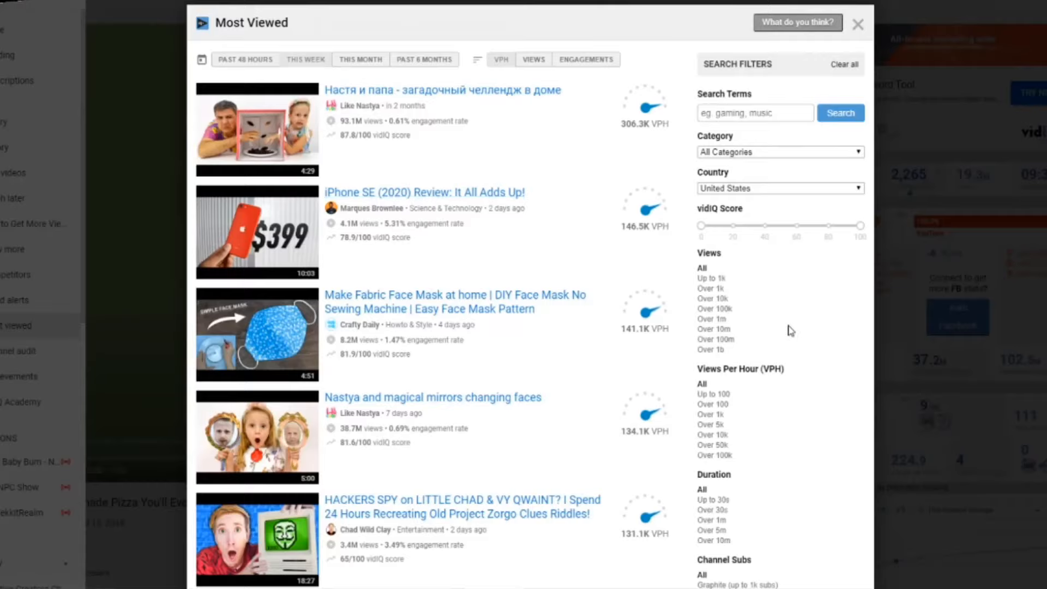
Step: Review the Most Viewed search filters, including the category and country choices, and close the overview
{"action": "scroll", "coordinate": [790, 332], "scroll_direction": "down", "scroll_amount": 5}
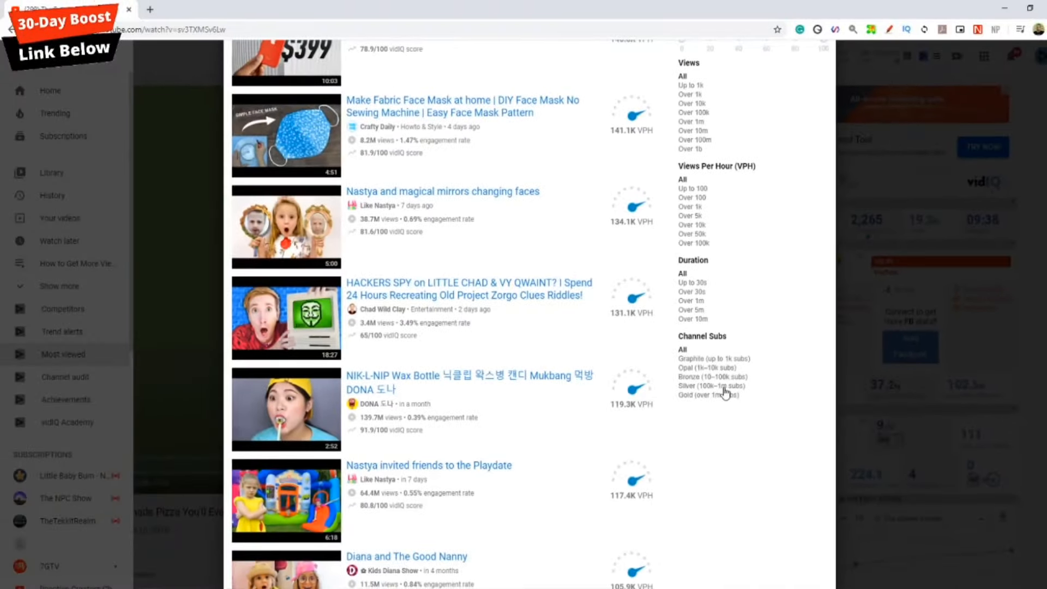
{"action": "scroll", "coordinate": [610, 337], "scroll_direction": "up", "scroll_amount": 4}
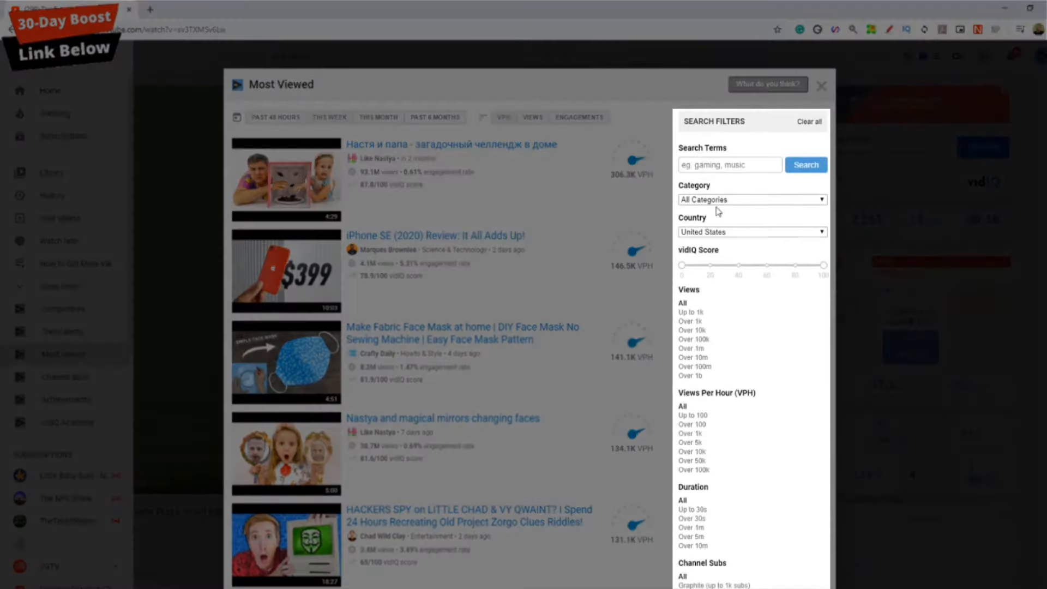
{"action": "left_click", "coordinate": [719, 201]}
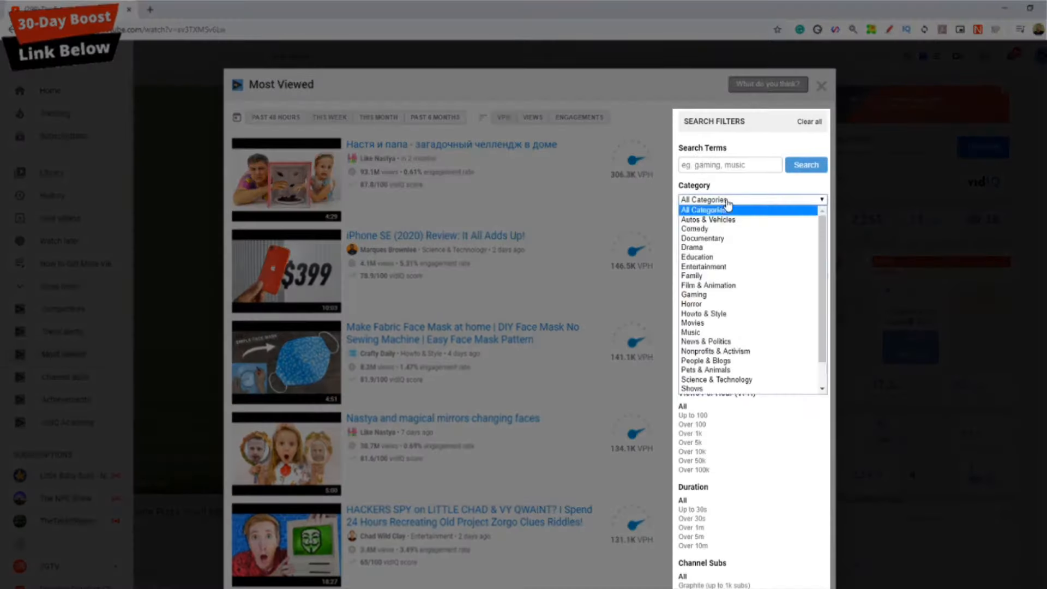
{"action": "left_click", "coordinate": [727, 206]}
{"action": "left_click", "coordinate": [722, 232]}
{"action": "left_click", "coordinate": [724, 234]}
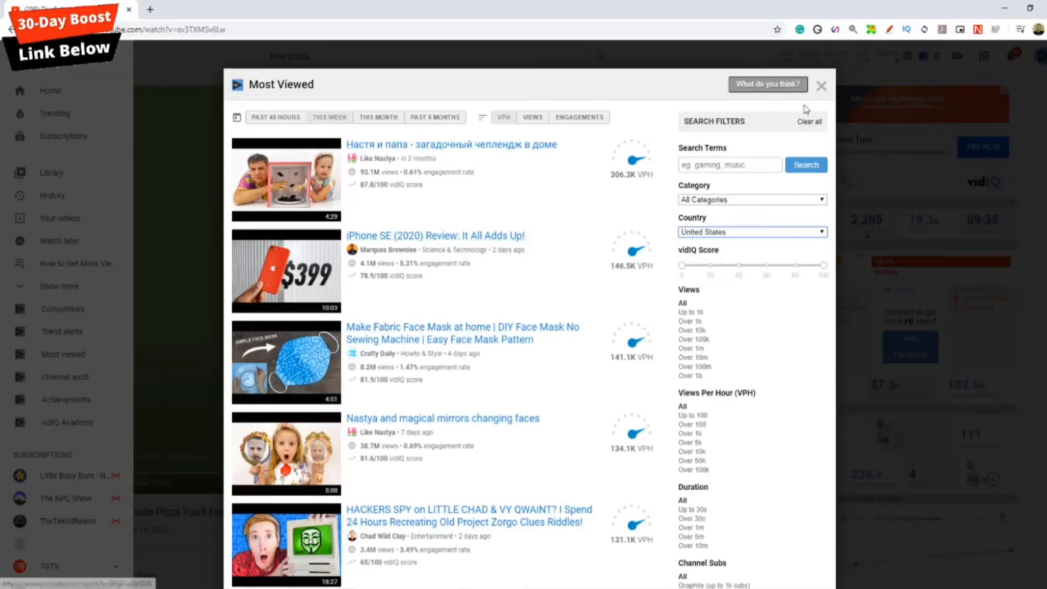
{"action": "left_click", "coordinate": [821, 86]}
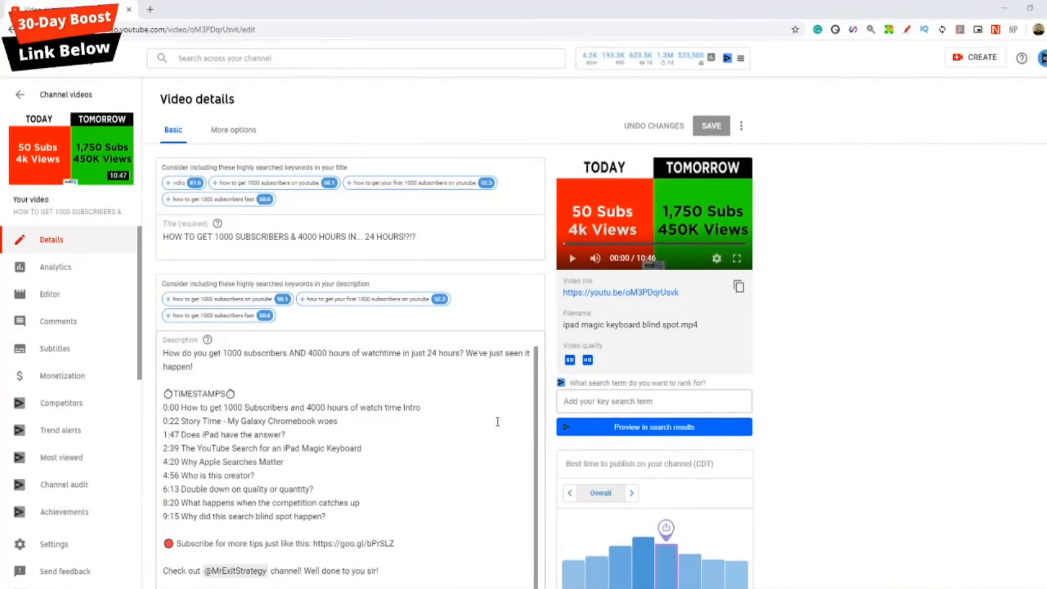
Step: Review the title, description and suggested keywords in the details of the video about getting 1000 subscribers
{"action": "mouse_move", "coordinate": [182, 300]}
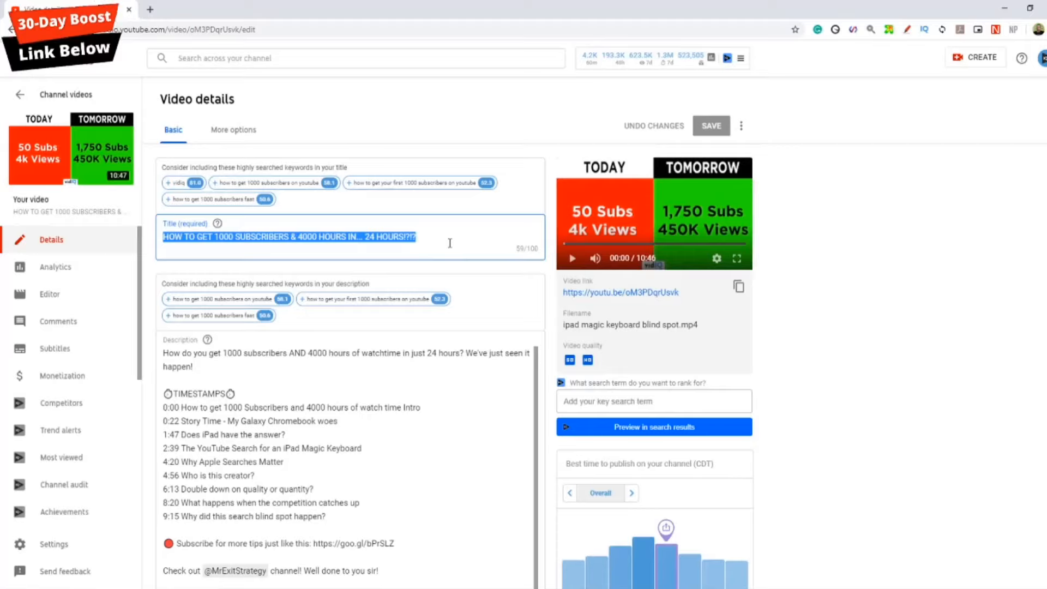
{"action": "left_click", "coordinate": [415, 378]}
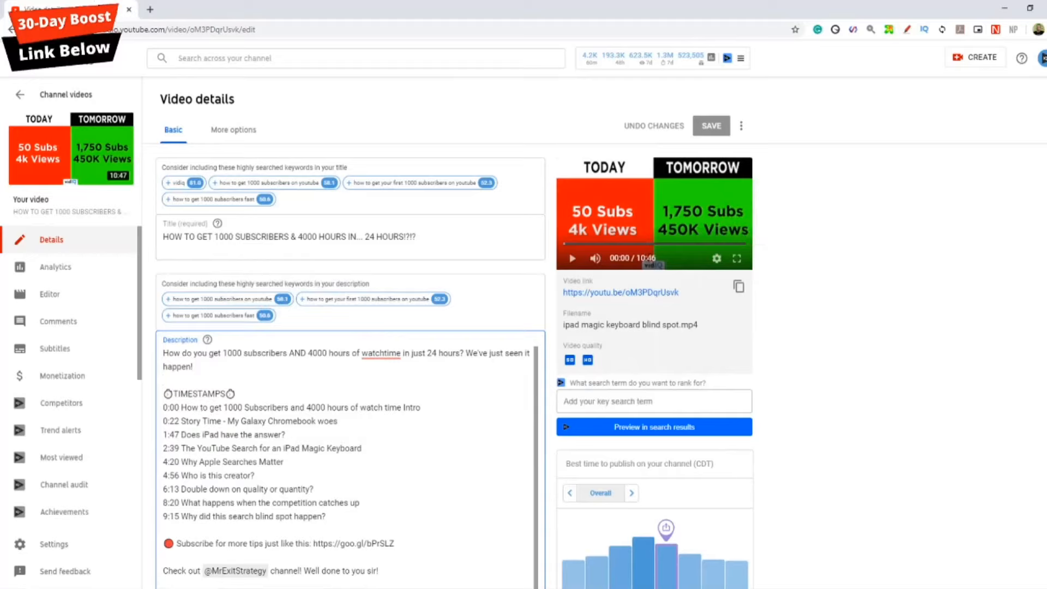
{"action": "left_click", "coordinate": [469, 375]}
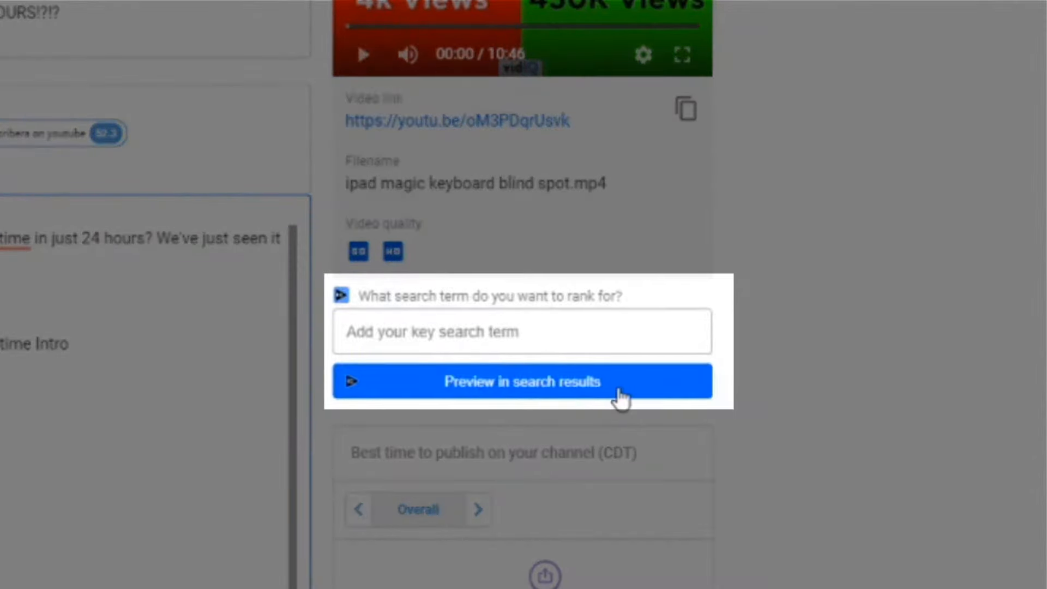
Step: Set the search term to rank for to "how to get 1000 subscribers" and preview the video in search results
{"action": "left_click", "coordinate": [441, 343]}
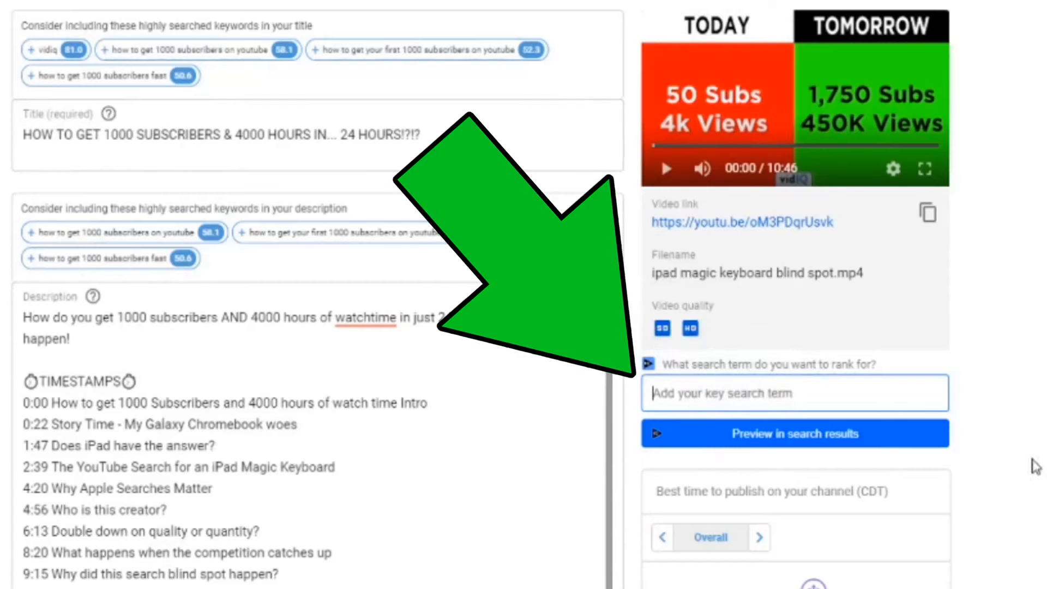
{"action": "type", "text": "how to get 1000"}
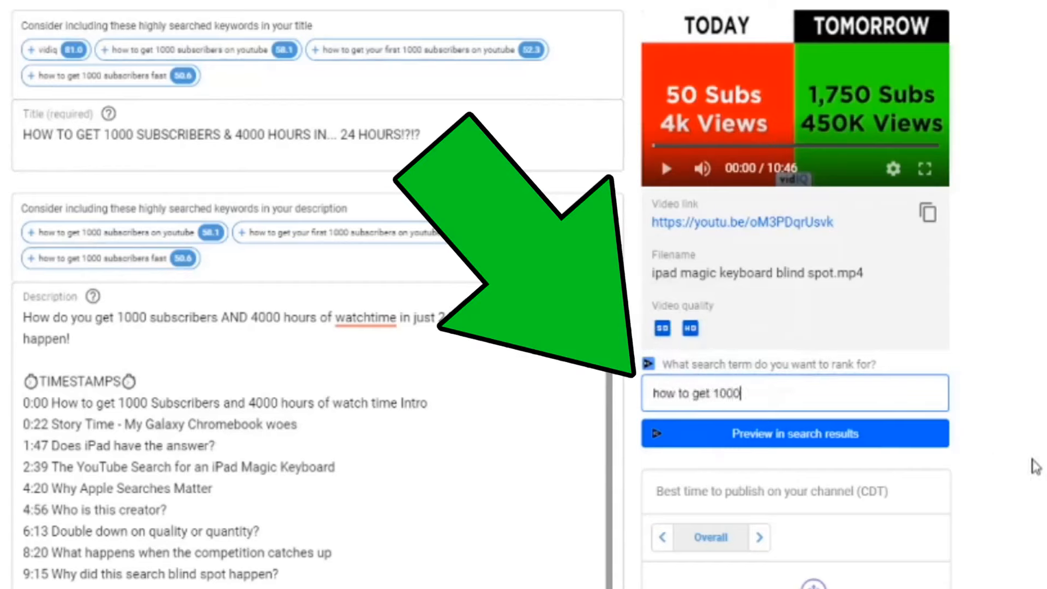
{"action": "type", "text": " subscribers"}
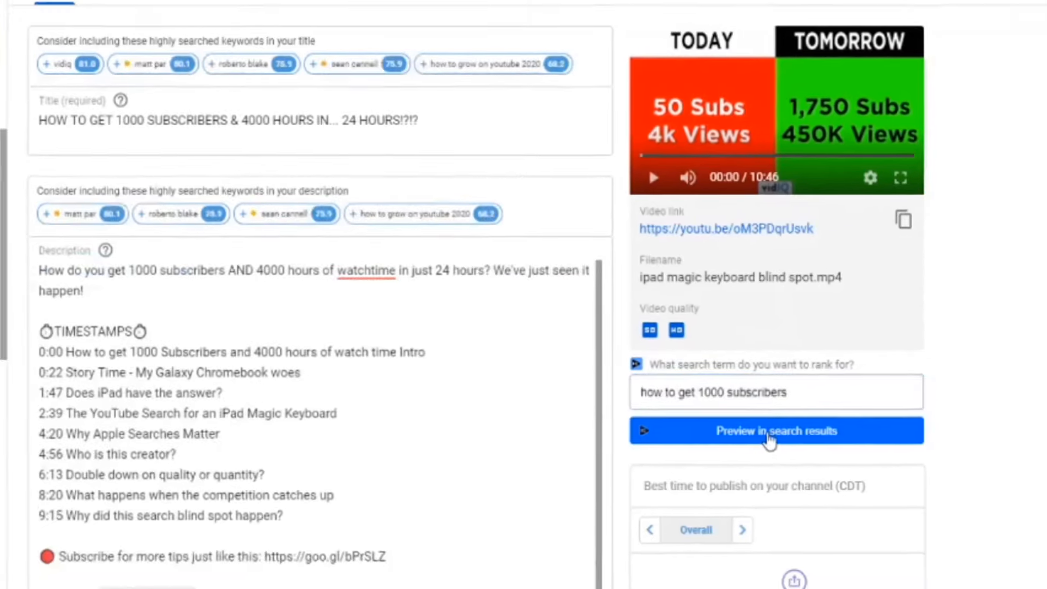
{"action": "left_click", "coordinate": [806, 437]}
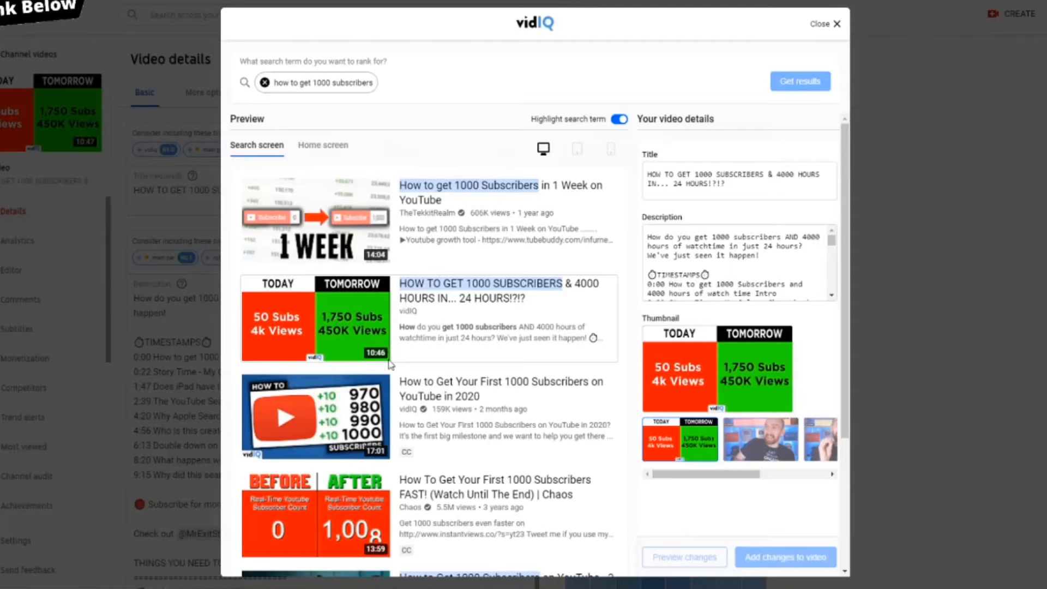
Step: Compare the video's title and thumbnail with the competing videos in the search screen preview
{"action": "scroll", "coordinate": [381, 370], "scroll_direction": "down", "scroll_amount": 3}
{"action": "scroll", "coordinate": [335, 510], "scroll_direction": "up", "scroll_amount": 3}
{"action": "left_click", "coordinate": [739, 185]}
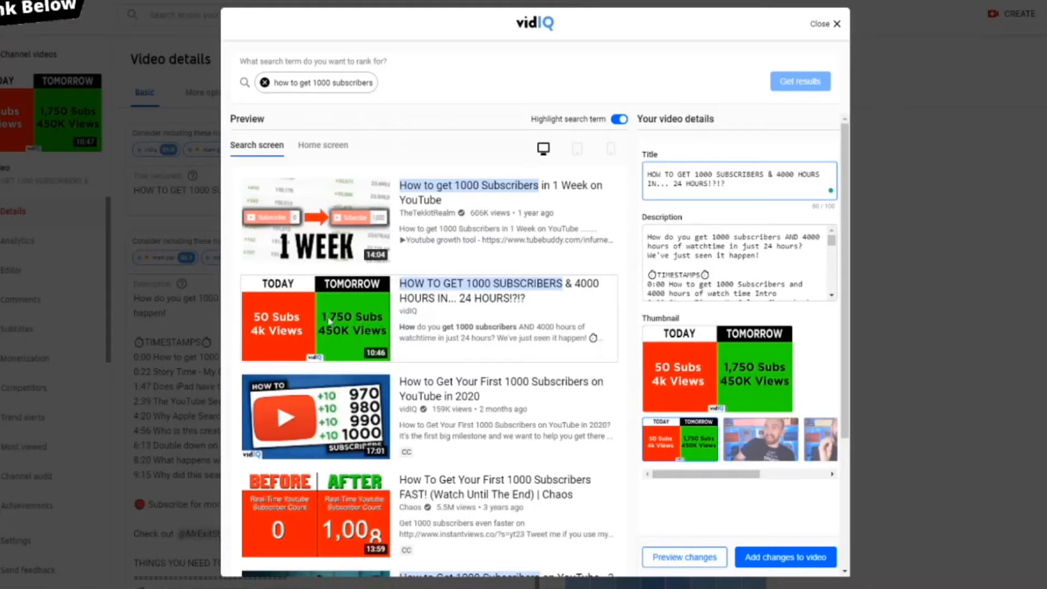
{"action": "scroll", "coordinate": [334, 360], "scroll_direction": "down", "scroll_amount": 3}
{"action": "scroll", "coordinate": [324, 380], "scroll_direction": "up", "scroll_amount": 3}
Step: View the home screen preview on desktop, tablet and phone, check the search screen on phone and desktop, and close the preview
{"action": "left_click", "coordinate": [318, 149]}
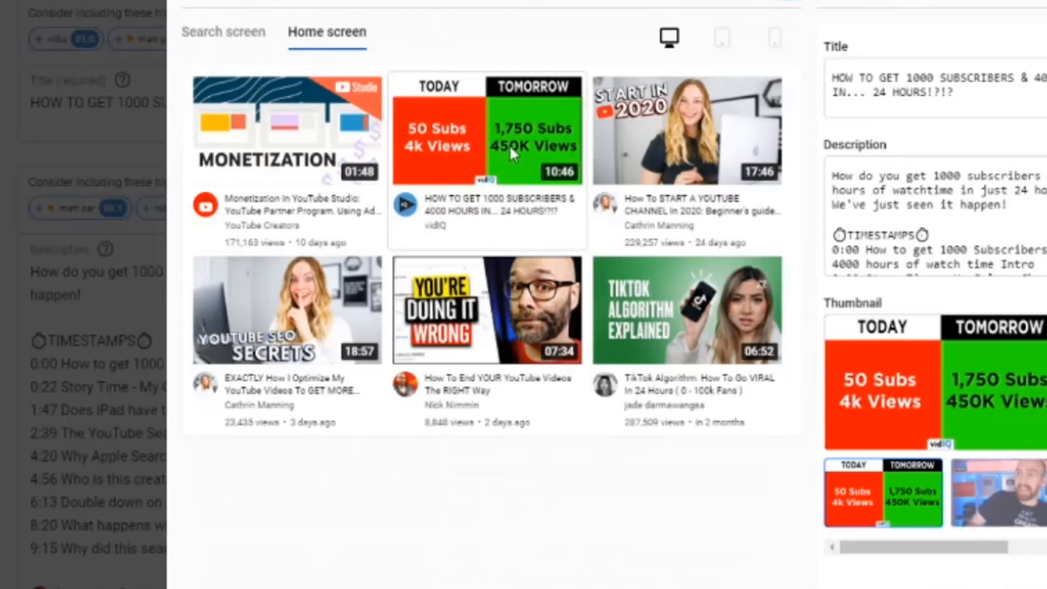
{"action": "left_click", "coordinate": [725, 39]}
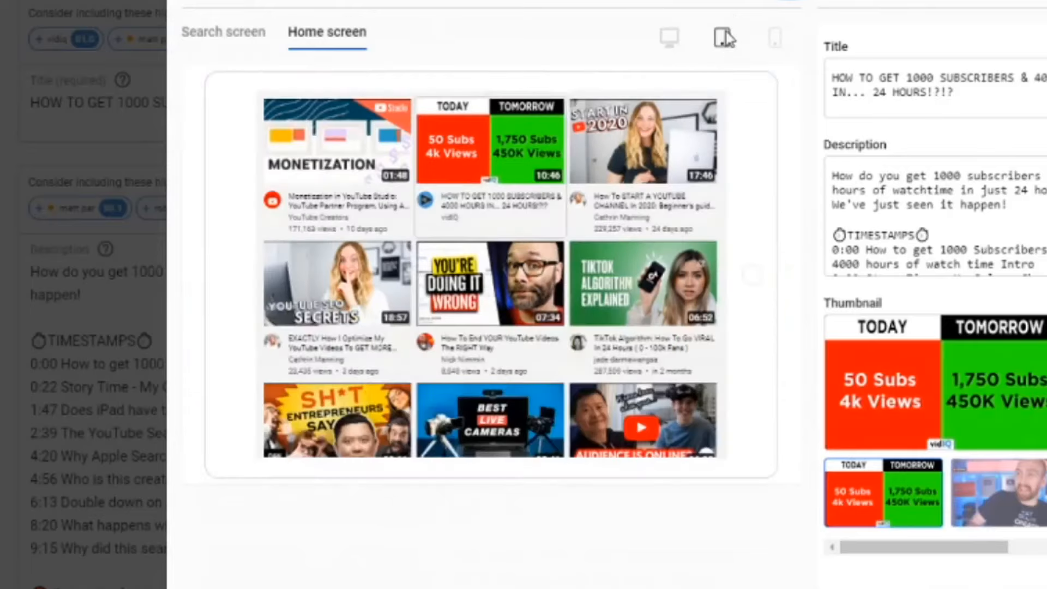
{"action": "left_click", "coordinate": [773, 44]}
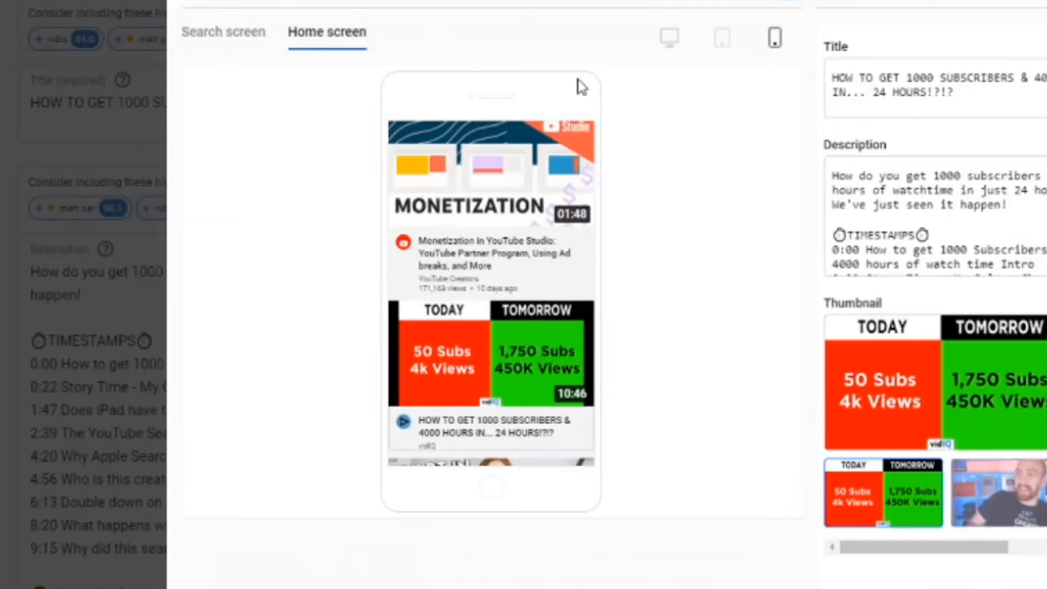
{"action": "left_click", "coordinate": [222, 32]}
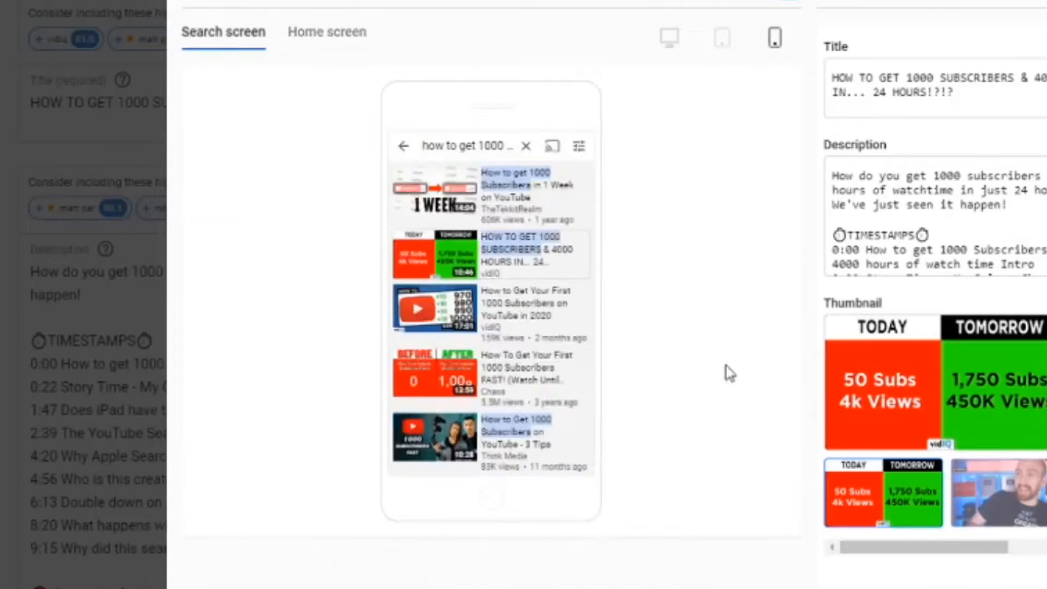
{"action": "left_click", "coordinate": [670, 37]}
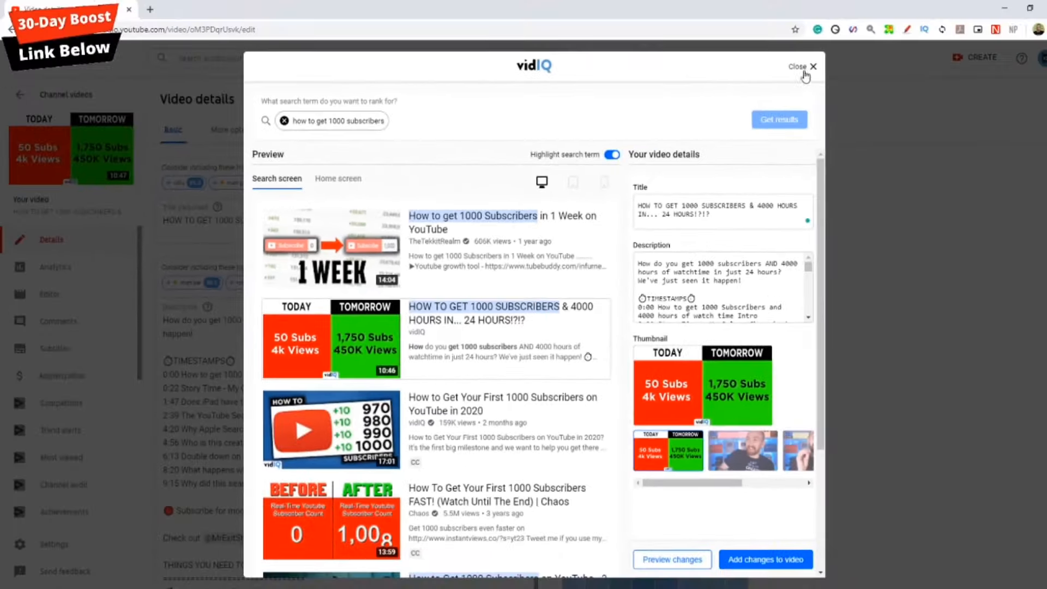
{"action": "left_click", "coordinate": [865, 66]}
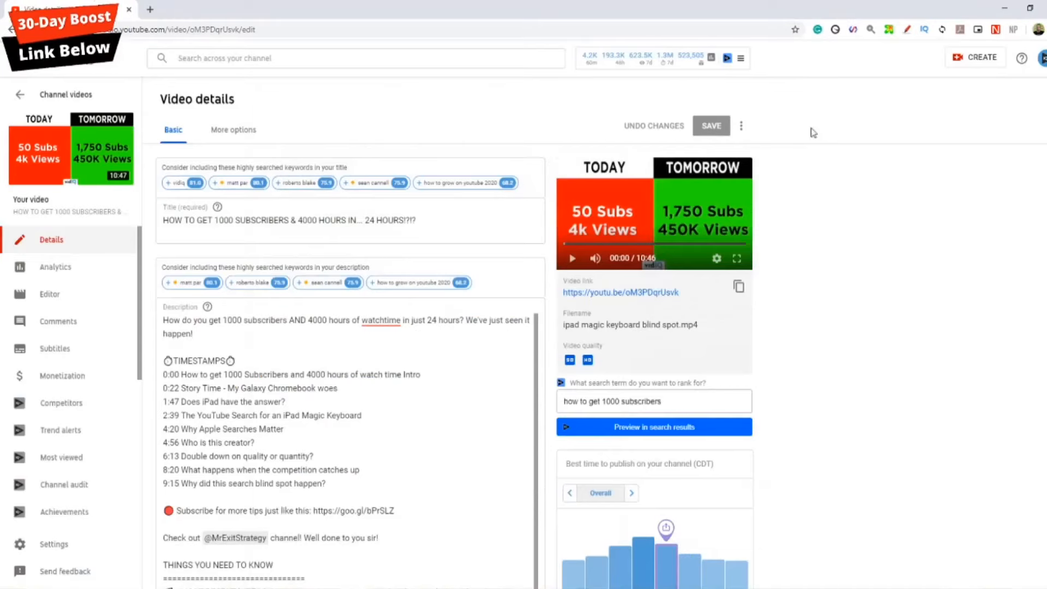
Step: Reopen the search results preview and get results for the search term "how to get 100 subs"
{"action": "left_click", "coordinate": [627, 428]}
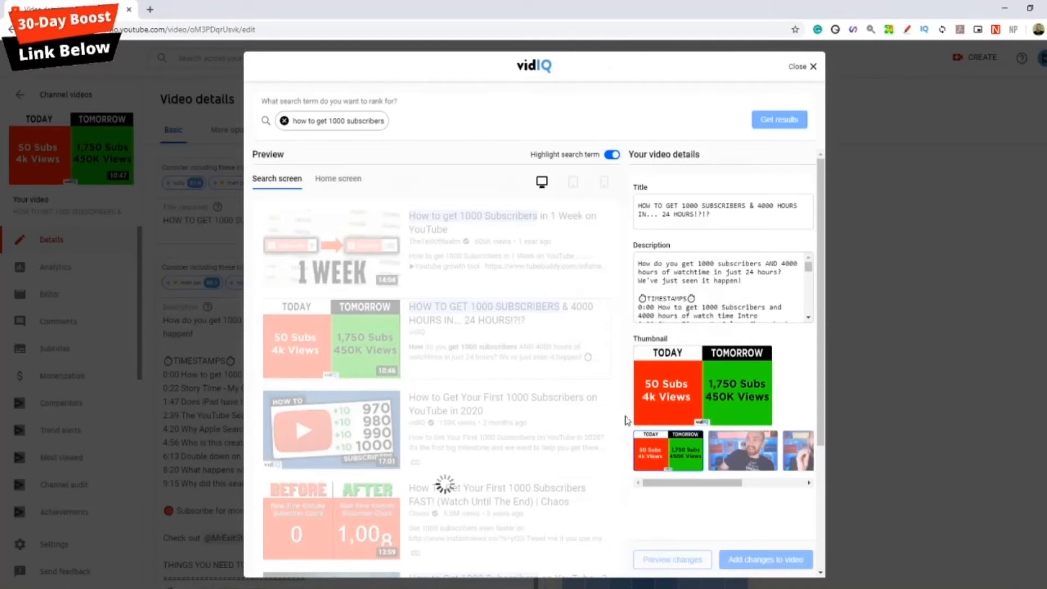
{"action": "left_click", "coordinate": [284, 120]}
{"action": "type", "text": "how to get 100 subs"}
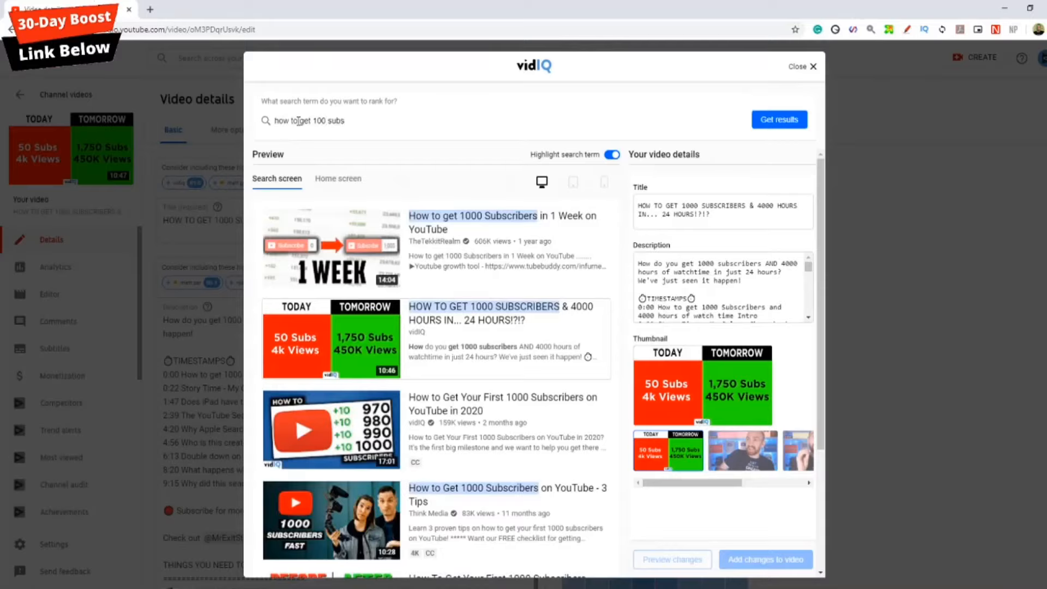
{"action": "left_click", "coordinate": [774, 119]}
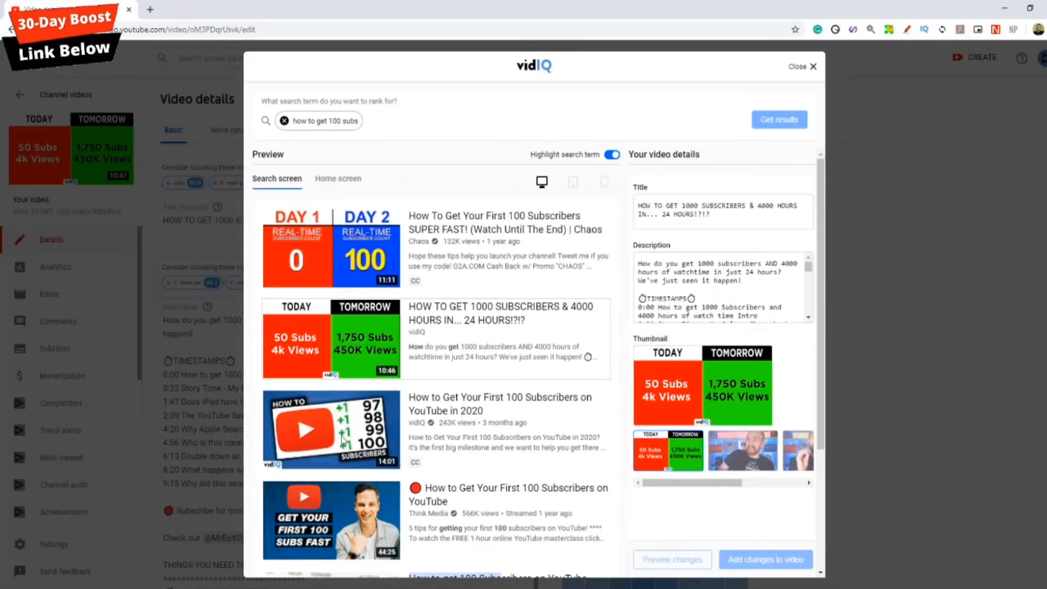
Step: Compare the video with the competing videos about getting 100 subscribers and close the preview
{"action": "scroll", "coordinate": [377, 418], "scroll_direction": "down", "scroll_amount": 3}
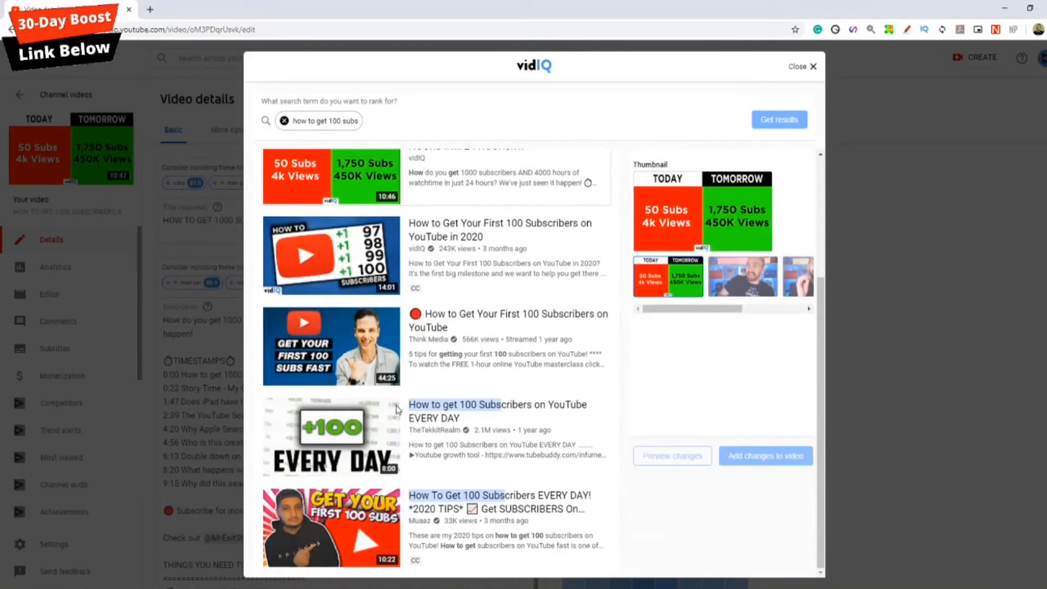
{"action": "scroll", "coordinate": [390, 413], "scroll_direction": "up", "scroll_amount": 3}
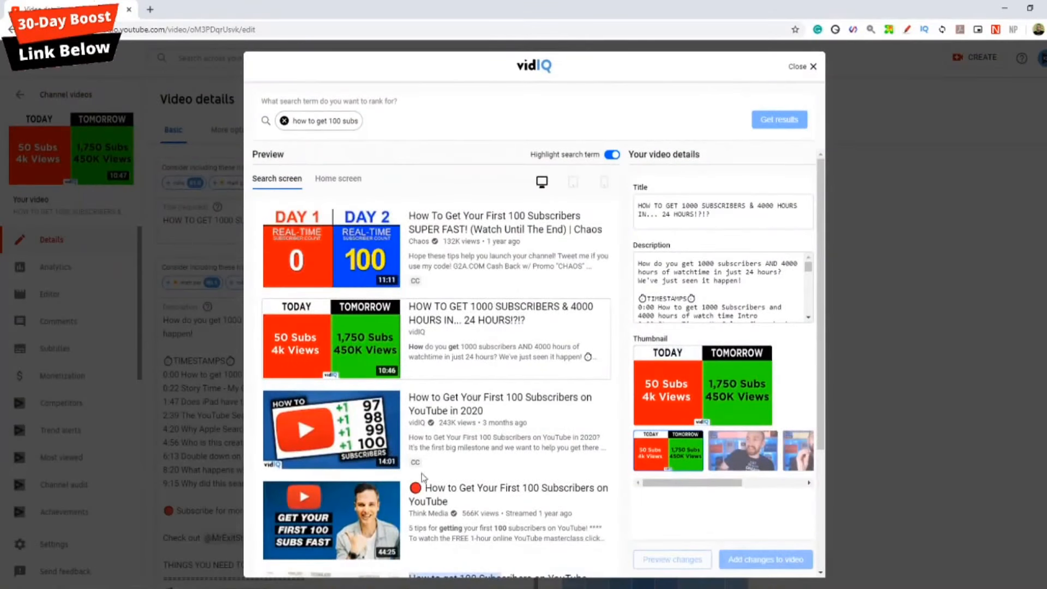
{"action": "key", "text": "Escape"}
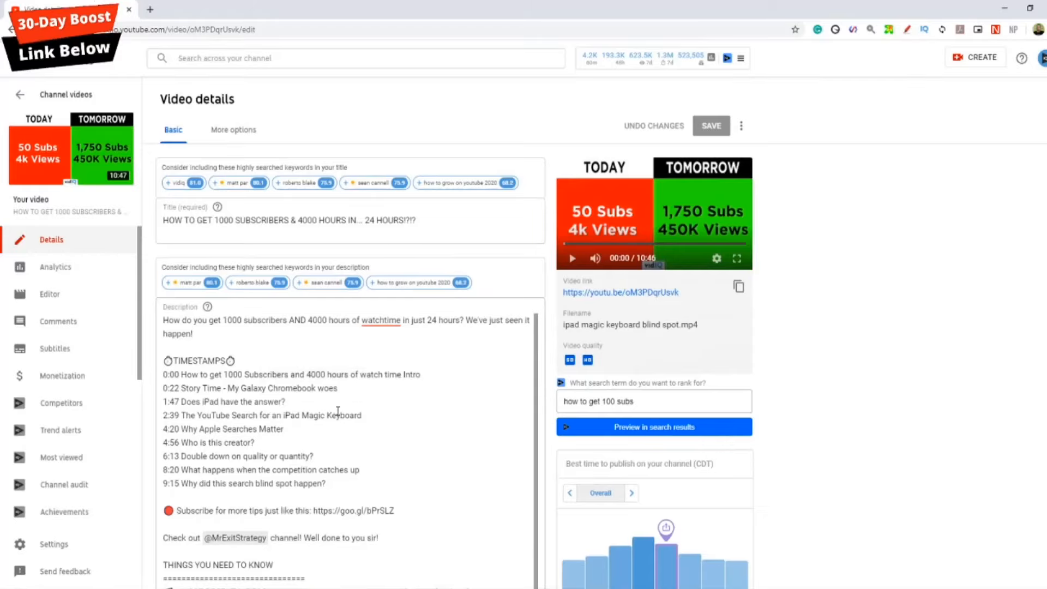
Step: Review the video's tags, its title and the timestamps in its description
{"action": "scroll", "coordinate": [337, 411], "scroll_direction": "down", "scroll_amount": 10}
{"action": "scroll", "coordinate": [455, 522], "scroll_direction": "down", "scroll_amount": 9}
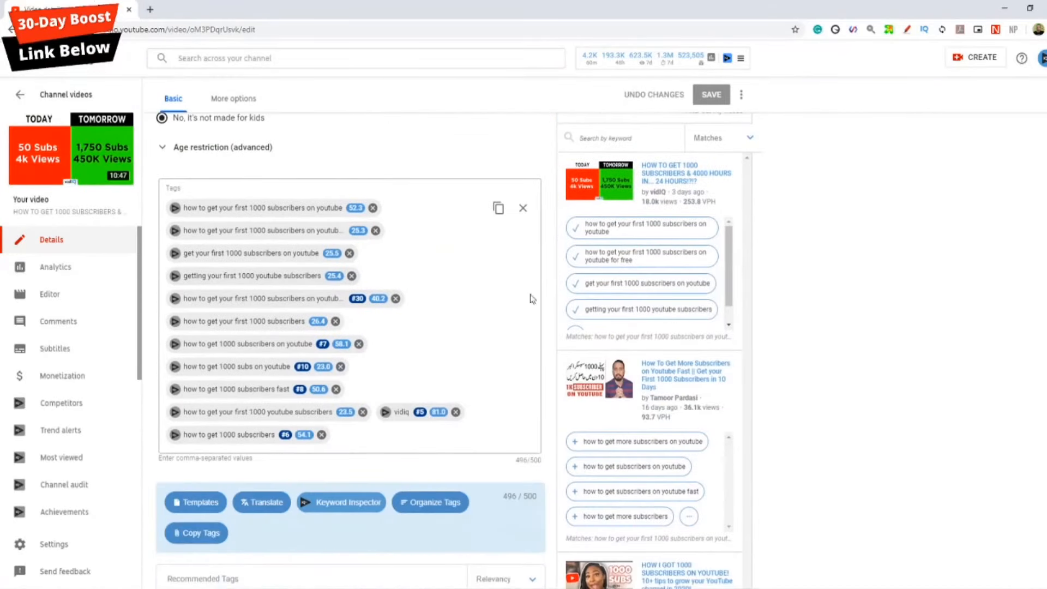
{"action": "scroll", "coordinate": [425, 404], "scroll_direction": "up", "scroll_amount": 8}
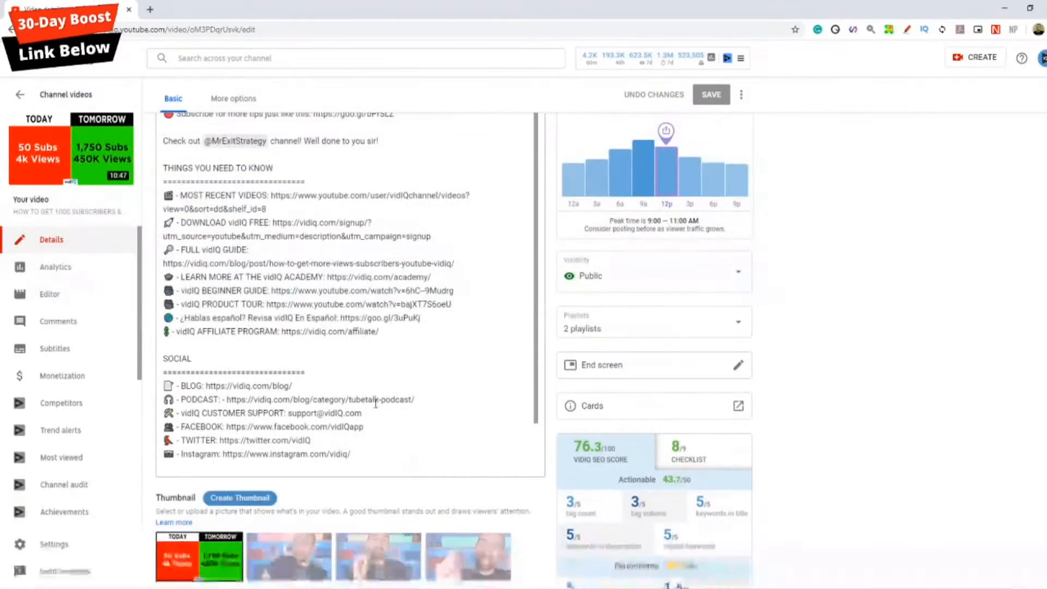
{"action": "scroll", "coordinate": [545, 341], "scroll_direction": "up", "scroll_amount": 10}
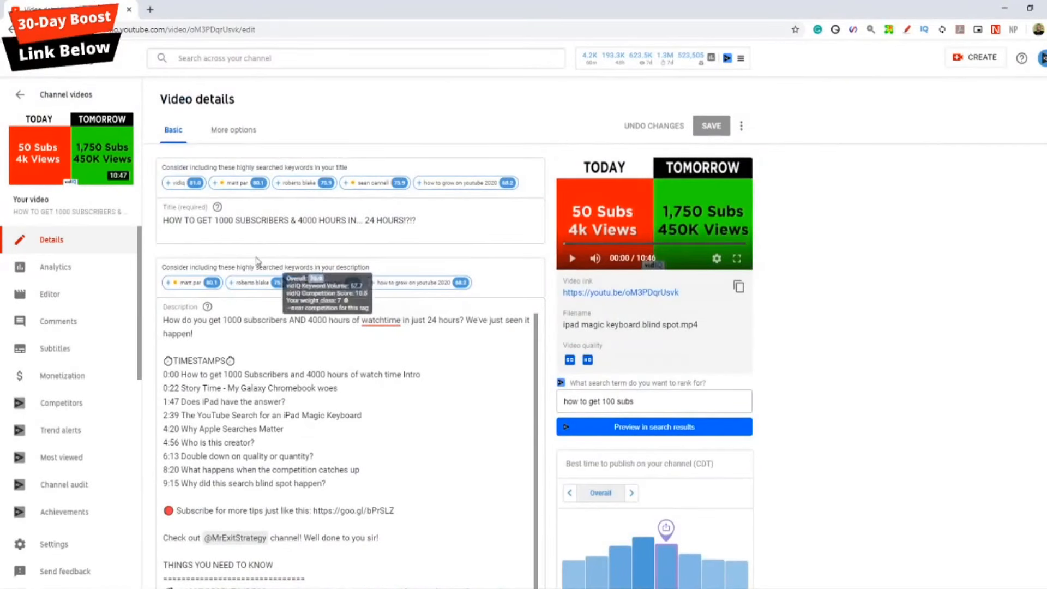
{"action": "left_click", "coordinate": [167, 220]}
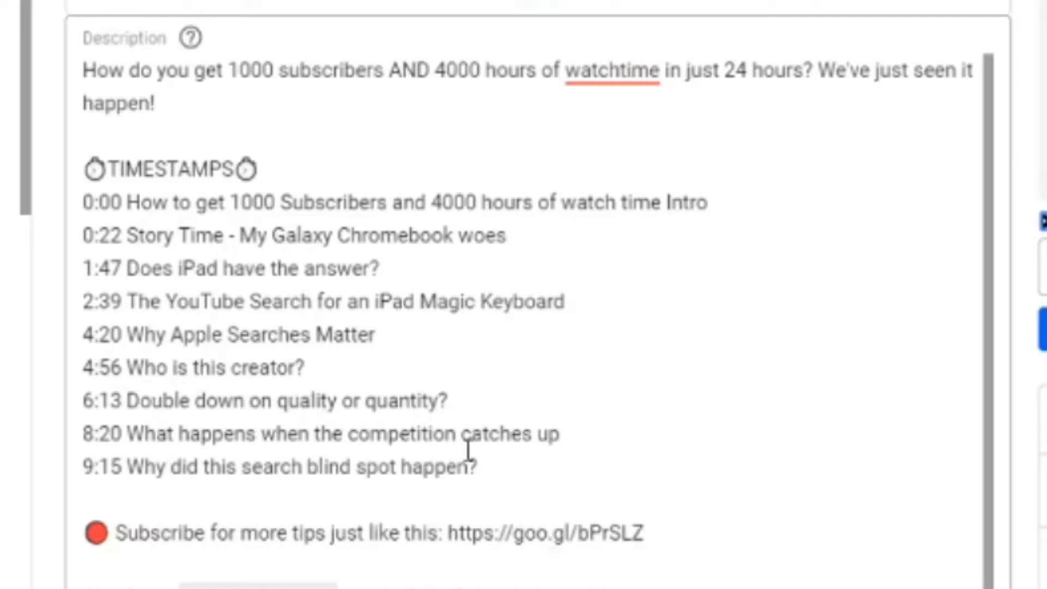
{"action": "left_click_drag", "start_coordinate": [448, 401], "coordinate": [209, 401]}
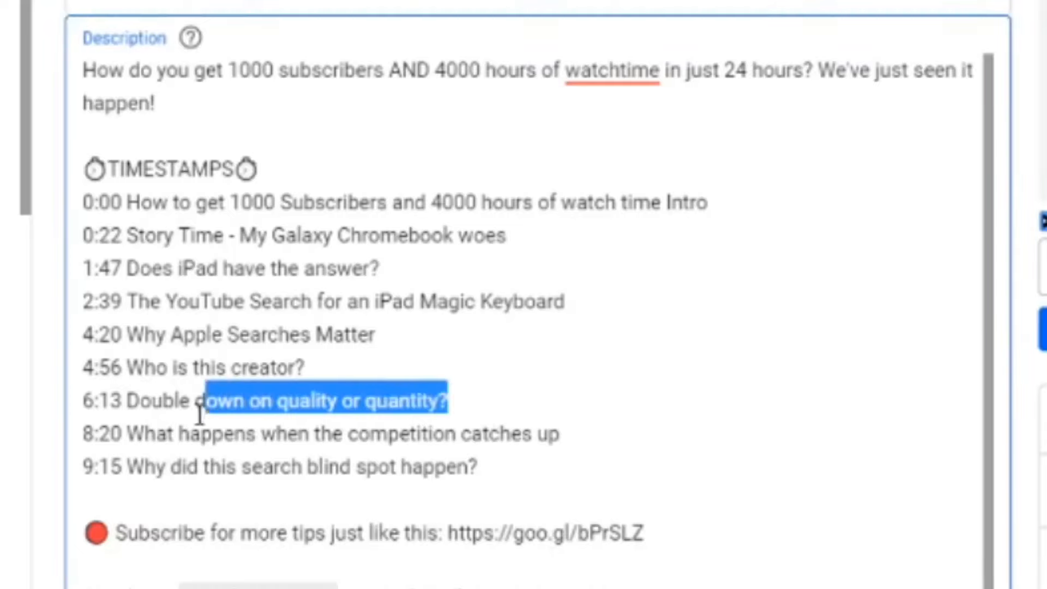
{"action": "left_click", "coordinate": [319, 444]}
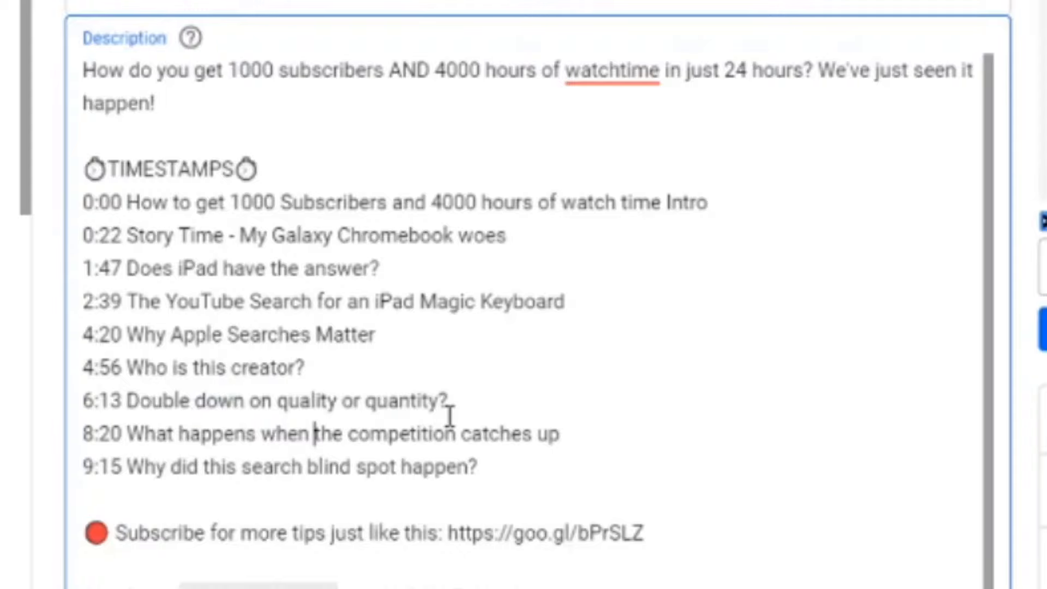
Step: Look up tag suggestions for "mothers day" and add the suggested tag "mothers day gift ideas" to the video
{"action": "scroll", "coordinate": [876, 343], "scroll_direction": "down", "scroll_amount": 5}
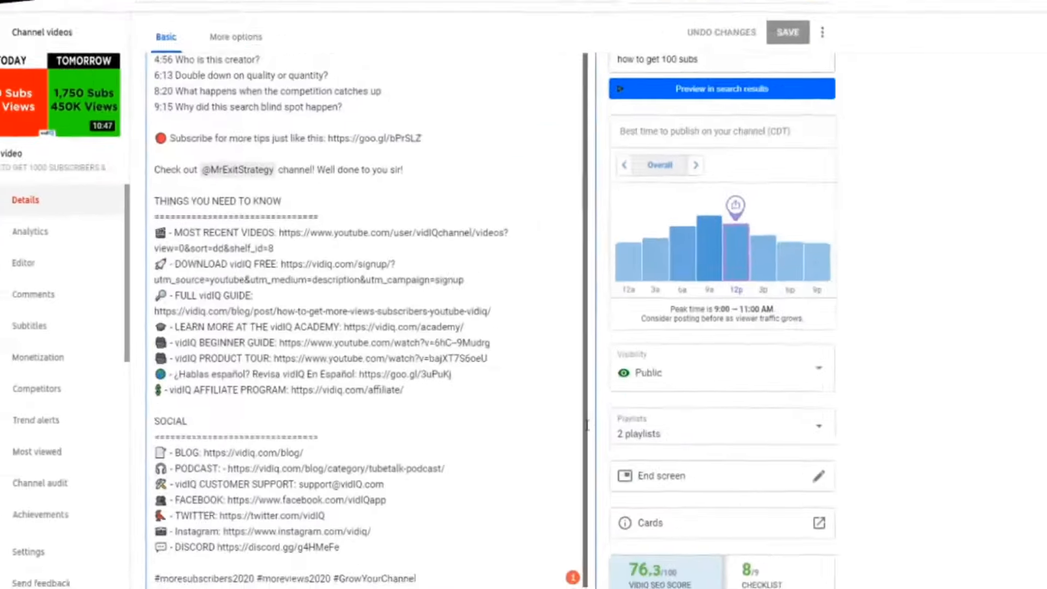
{"action": "scroll", "coordinate": [586, 425], "scroll_direction": "down", "scroll_amount": 10}
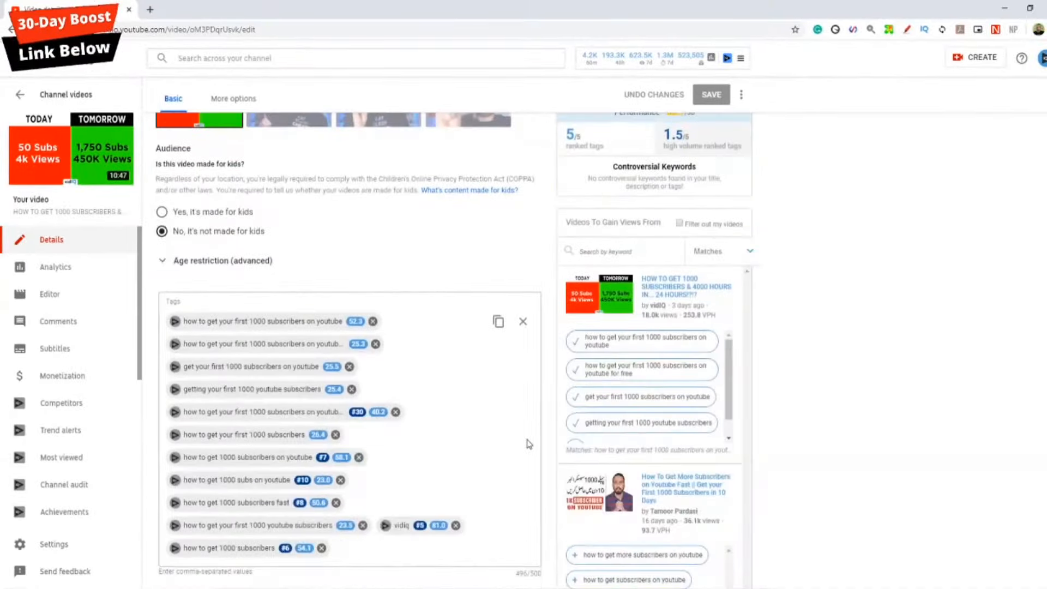
{"action": "left_click", "coordinate": [410, 441]}
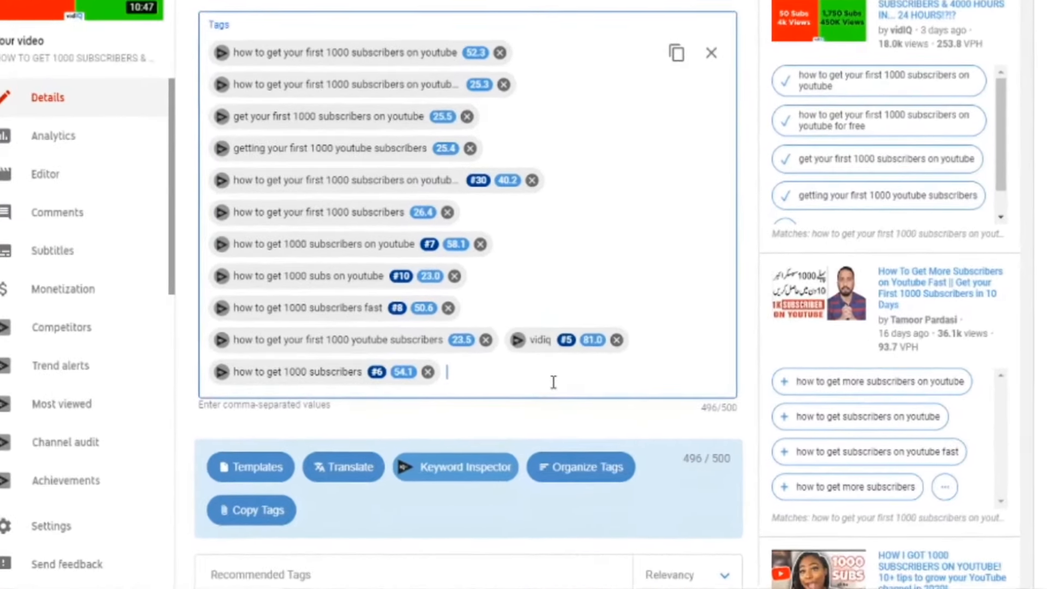
{"action": "type", "text": "mother"}
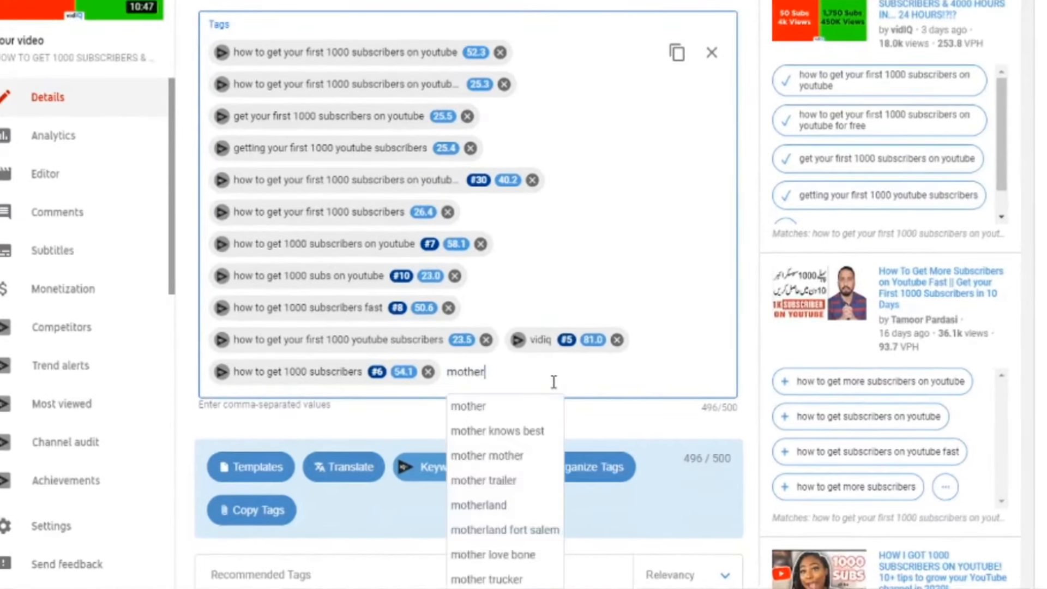
{"action": "type", "text": "s day"}
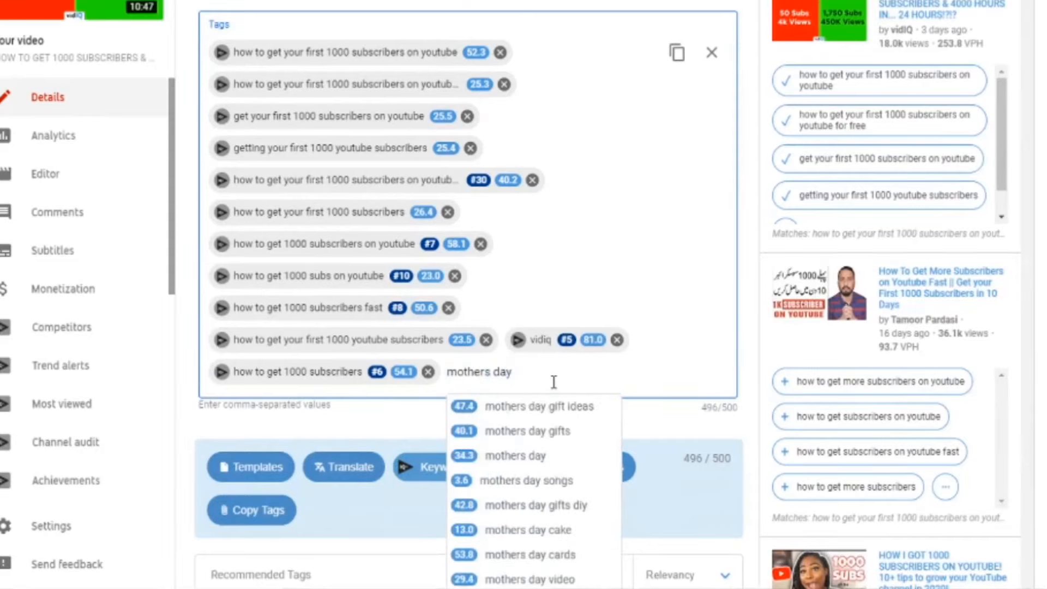
{"action": "key", "text": "Down"}
{"action": "key", "text": "Down"}
{"action": "key", "text": "Down"}
{"action": "key", "text": "Down"}
{"action": "key", "text": "Down"}
{"action": "key", "text": "Down"}
{"action": "key", "text": "Down"}
{"action": "key", "text": "Down"}
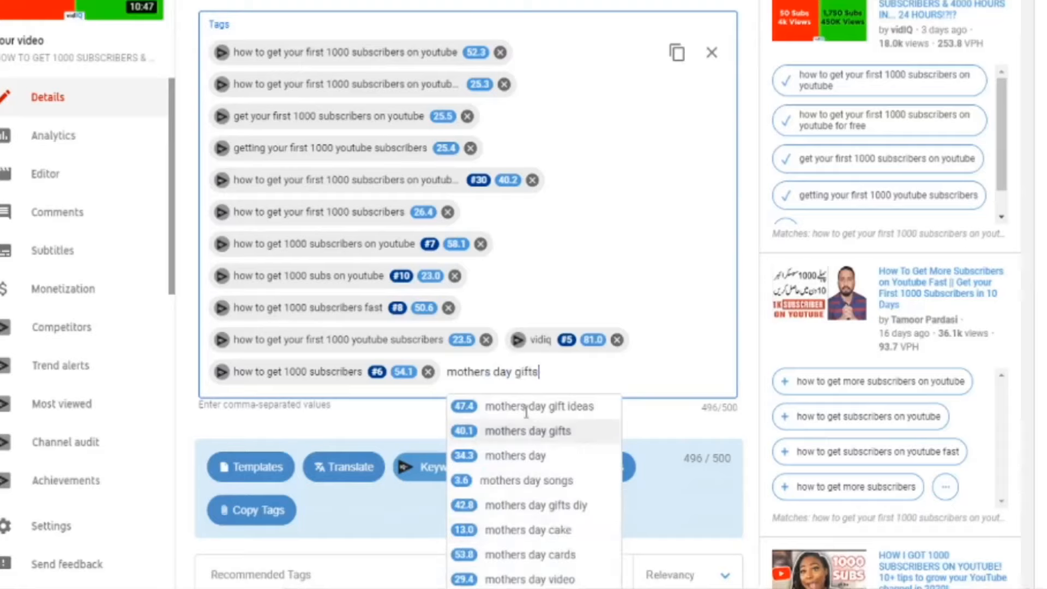
{"action": "left_click", "coordinate": [488, 409]}
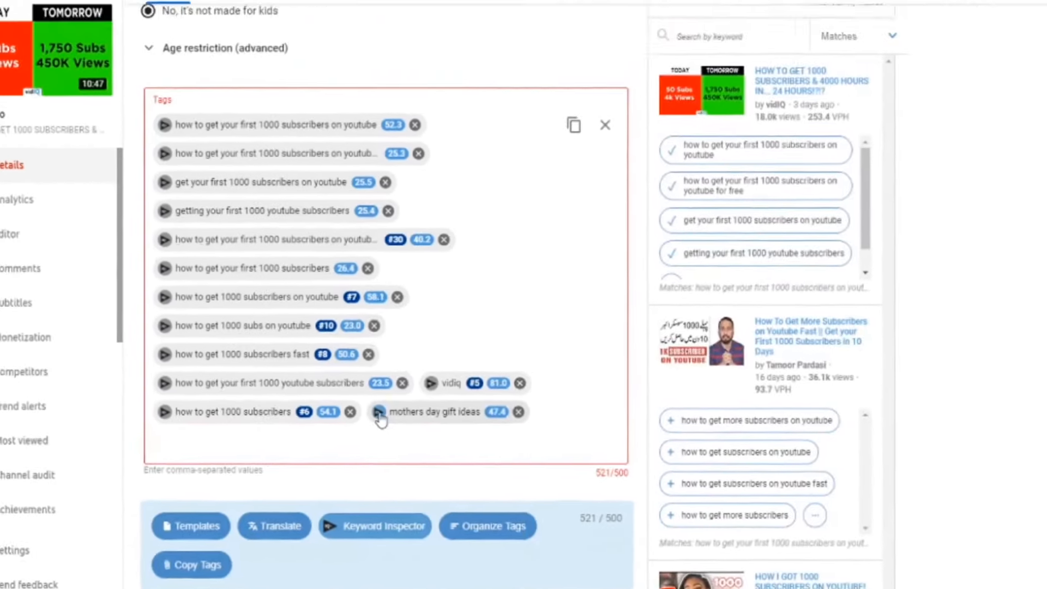
Step: Inspect the "mothers day gift ideas" tag and sort its related keywords by search volume, most used, competition and overall score
{"action": "left_click", "coordinate": [459, 371]}
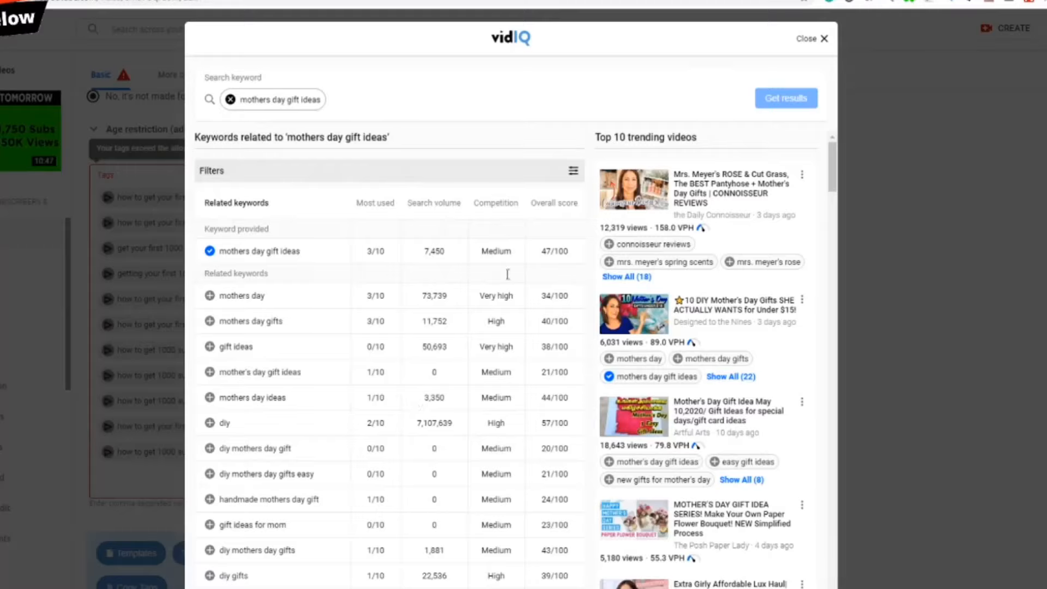
{"action": "left_click", "coordinate": [449, 204]}
{"action": "left_click", "coordinate": [377, 205]}
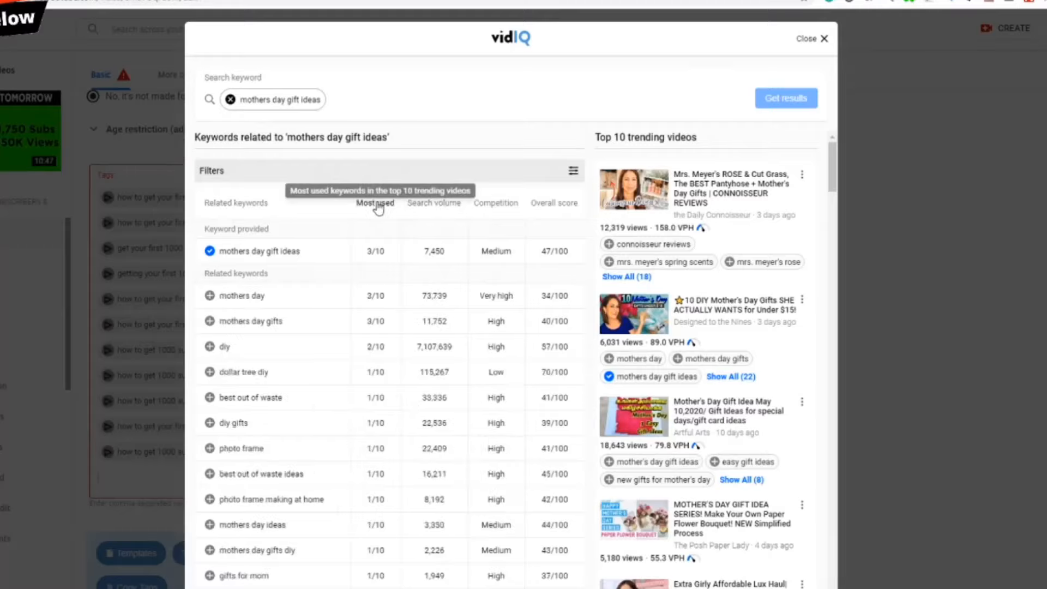
{"action": "left_click", "coordinate": [492, 205]}
{"action": "left_click", "coordinate": [548, 211]}
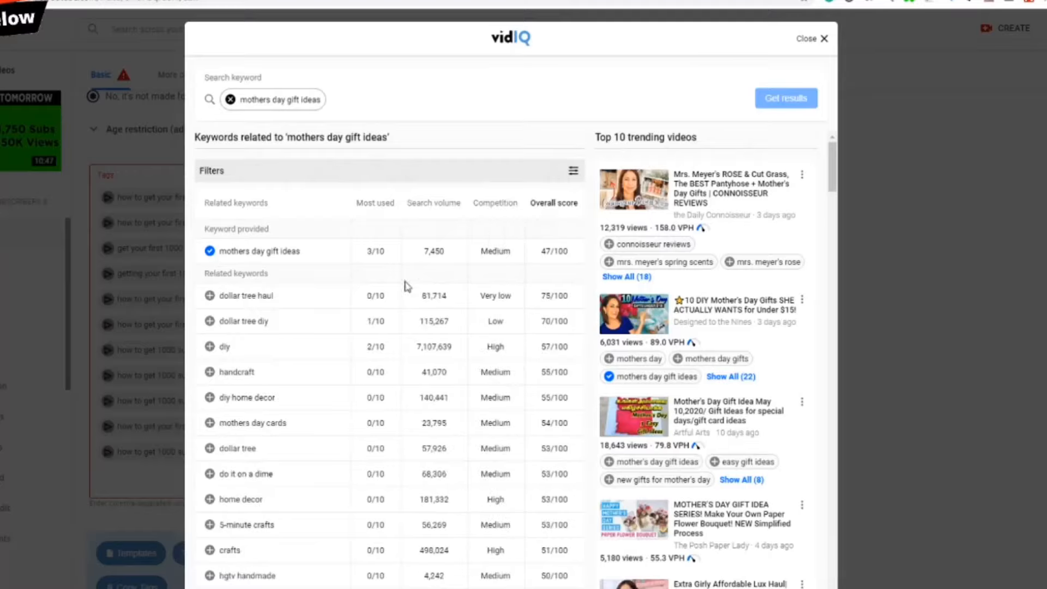
Step: Sort the related keywords by most used, examine the list, close the keyword results and return to the video's title and description
{"action": "left_click", "coordinate": [376, 203]}
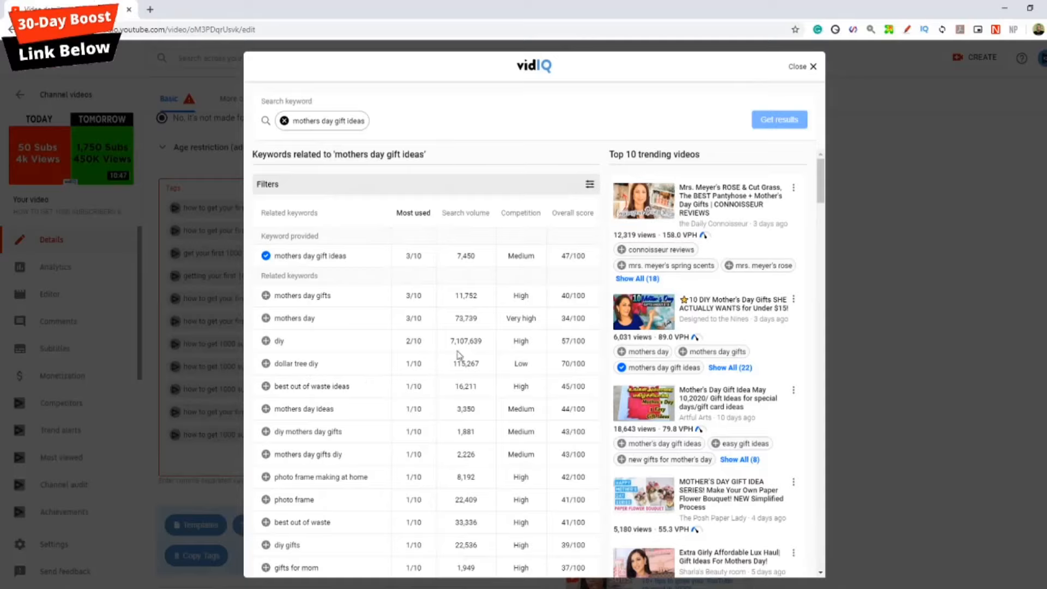
{"action": "scroll", "coordinate": [643, 452], "scroll_direction": "down", "scroll_amount": 7}
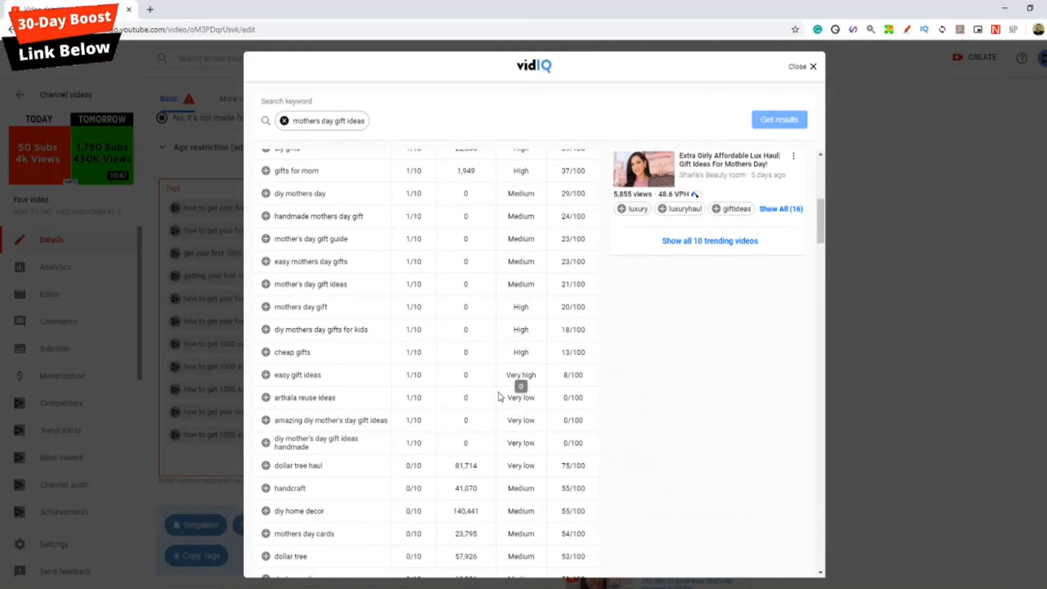
{"action": "scroll", "coordinate": [500, 396], "scroll_direction": "up", "scroll_amount": 7}
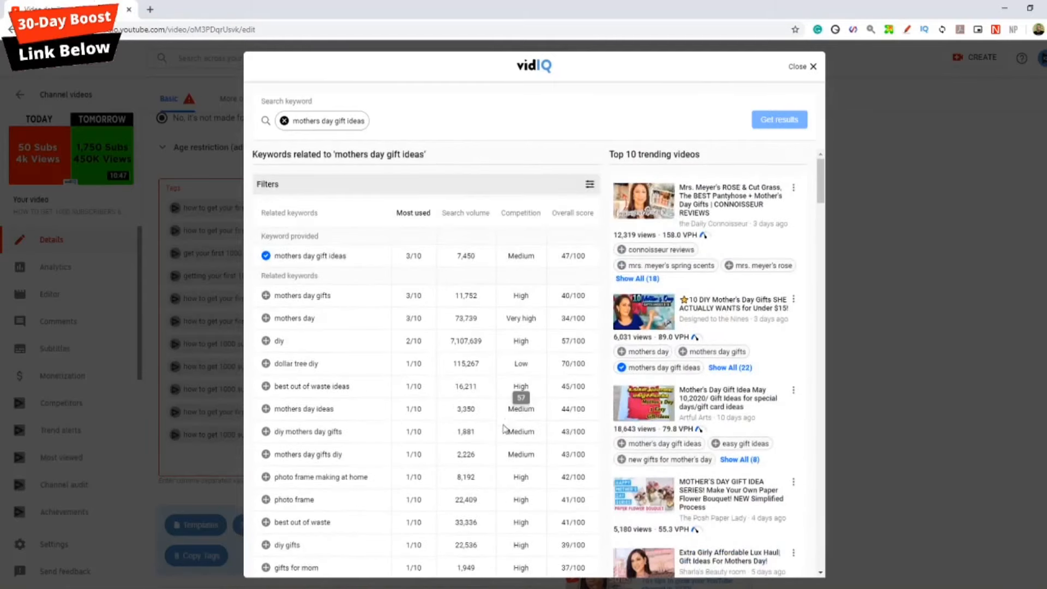
{"action": "left_click", "coordinate": [802, 71]}
{"action": "scroll", "coordinate": [807, 493], "scroll_direction": "up", "scroll_amount": 10}
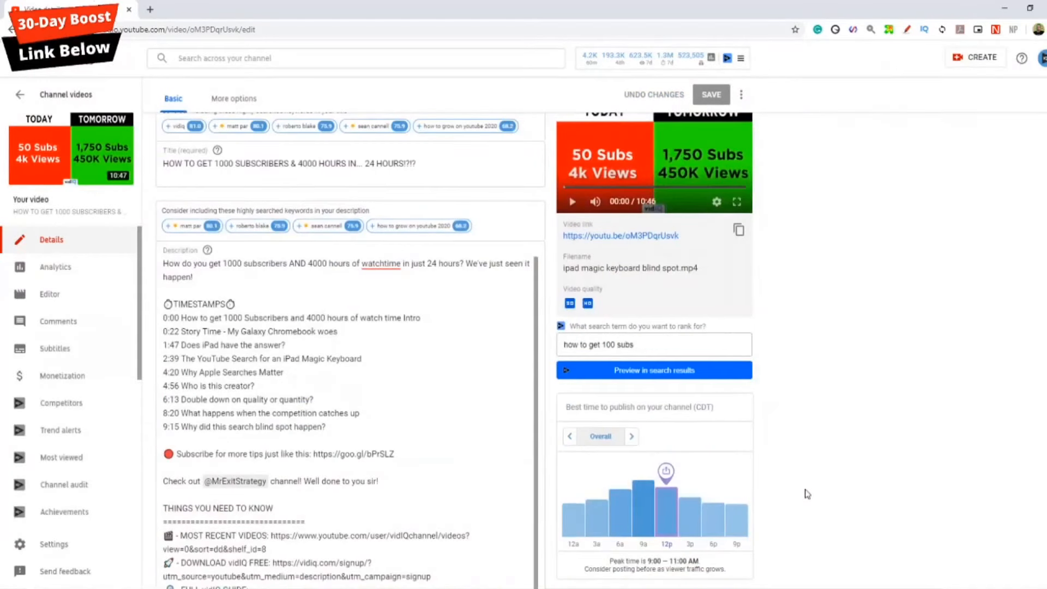